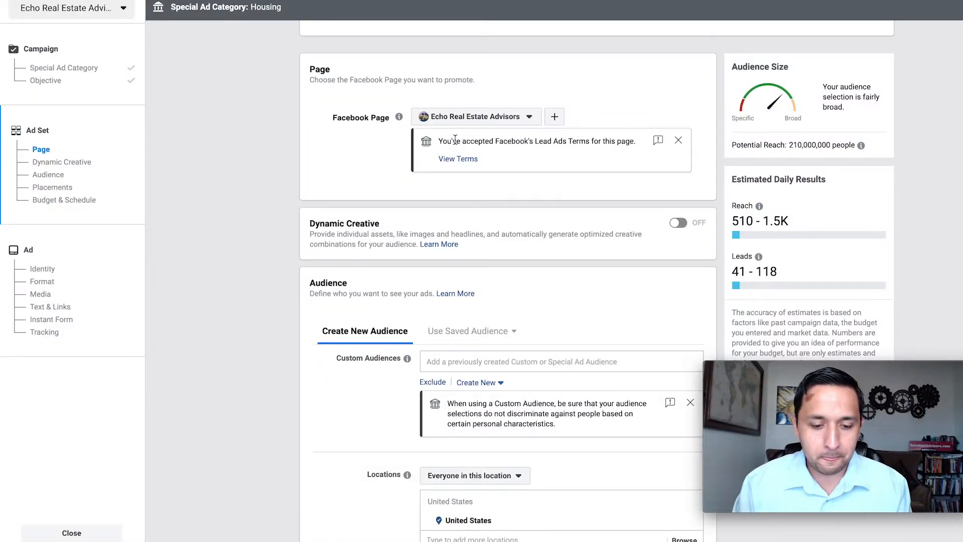
- Change the audience's location targeting to people who live in this location
scroll(412, 116, down, 3)
scroll(383, 80, up, 1)
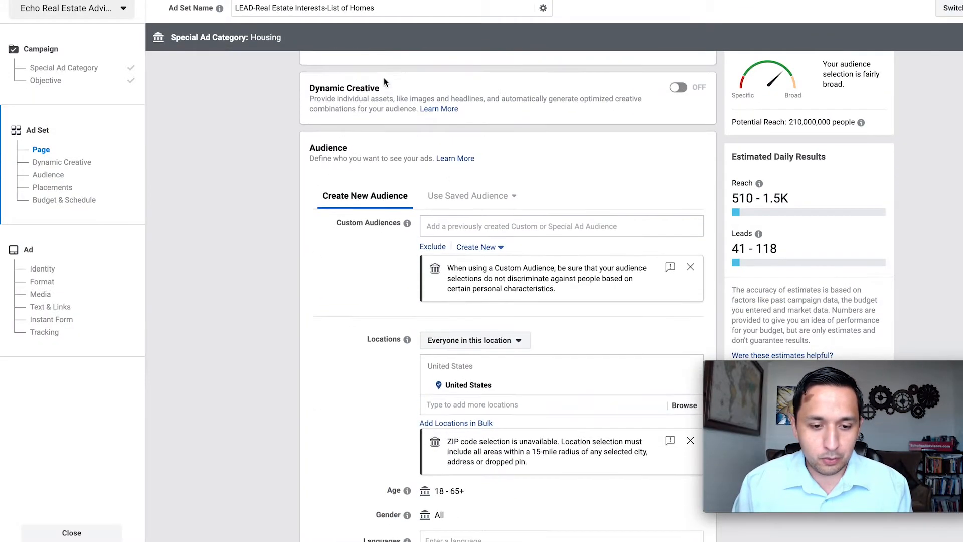
scroll(341, 108, down, 2)
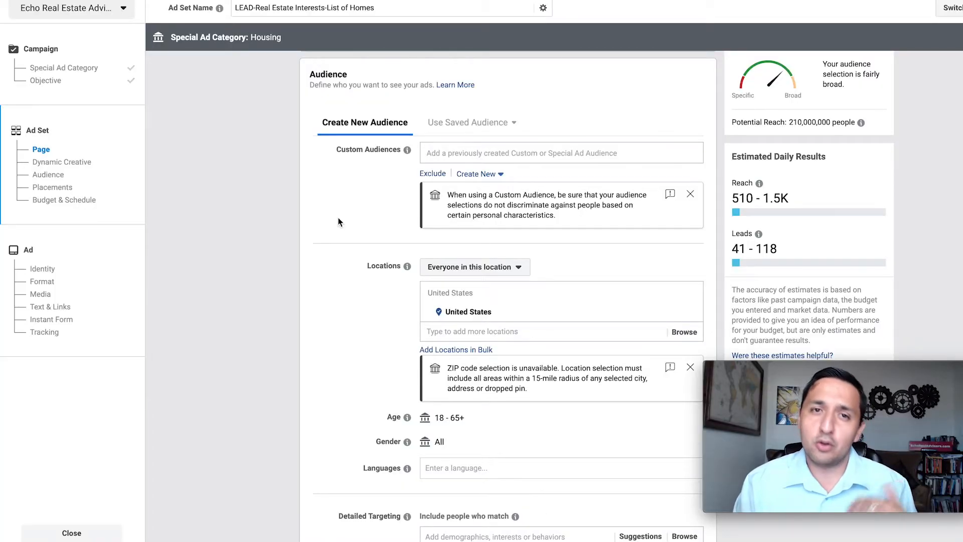
scroll(338, 221, down, 1)
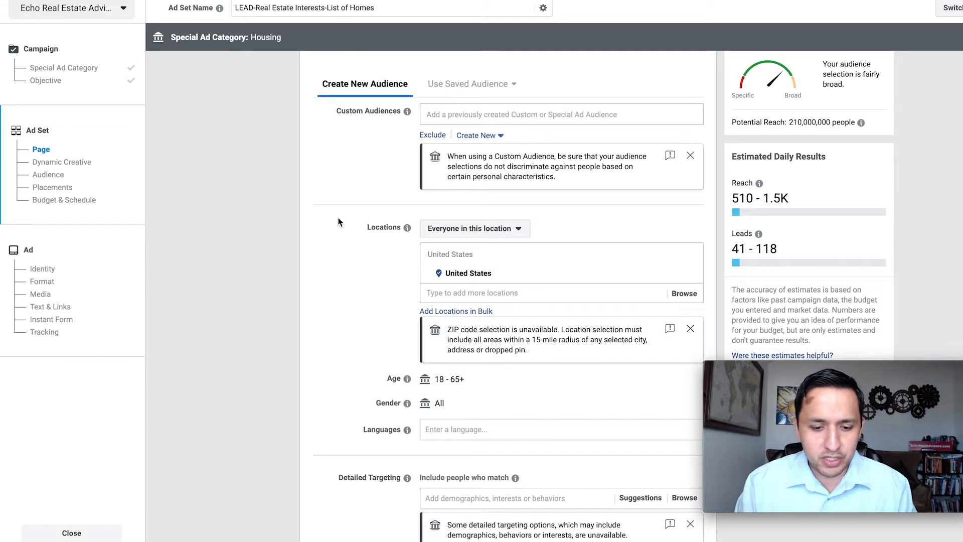
scroll(338, 221, down, 1)
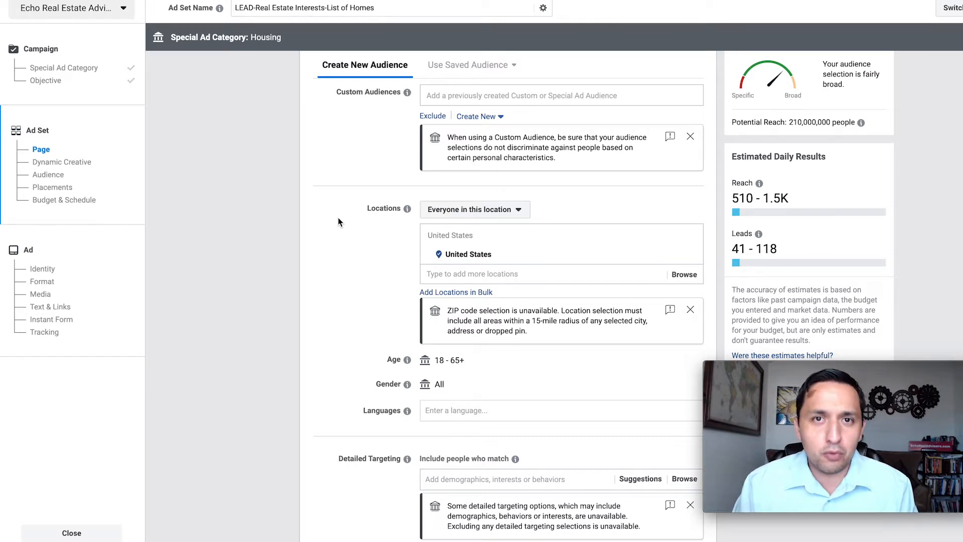
click(470, 210)
click(470, 201)
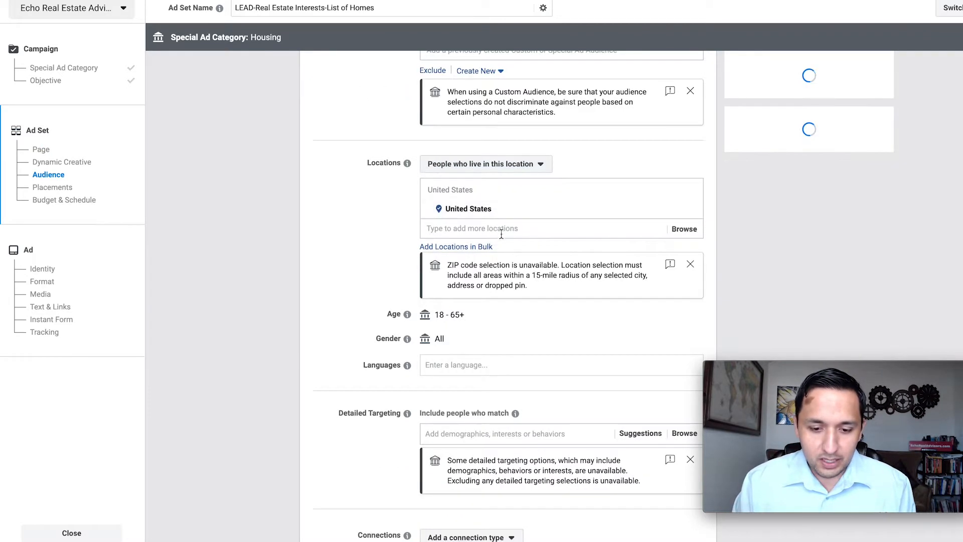
- Replace the United States with Grand Prairie, Texas as the targeted audience location
click(465, 235)
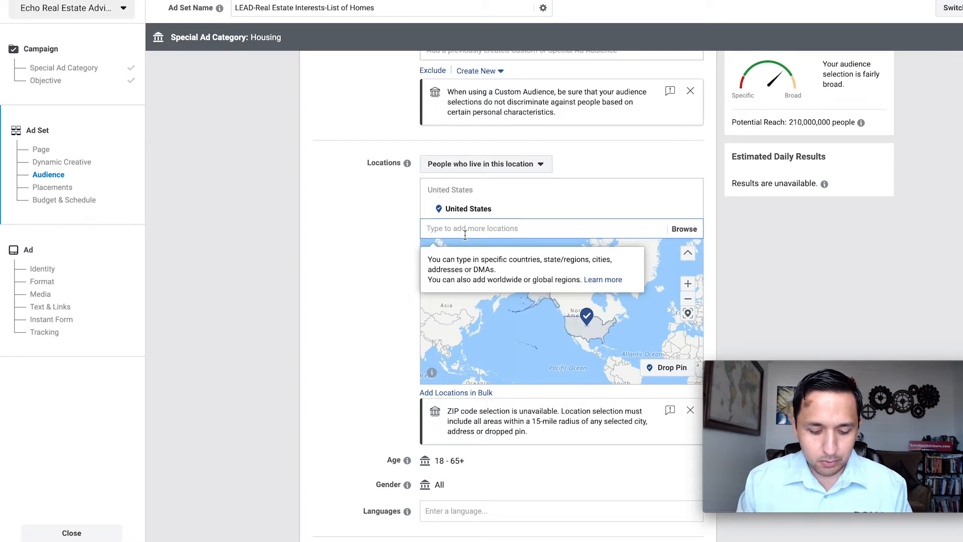
text(grand pra)
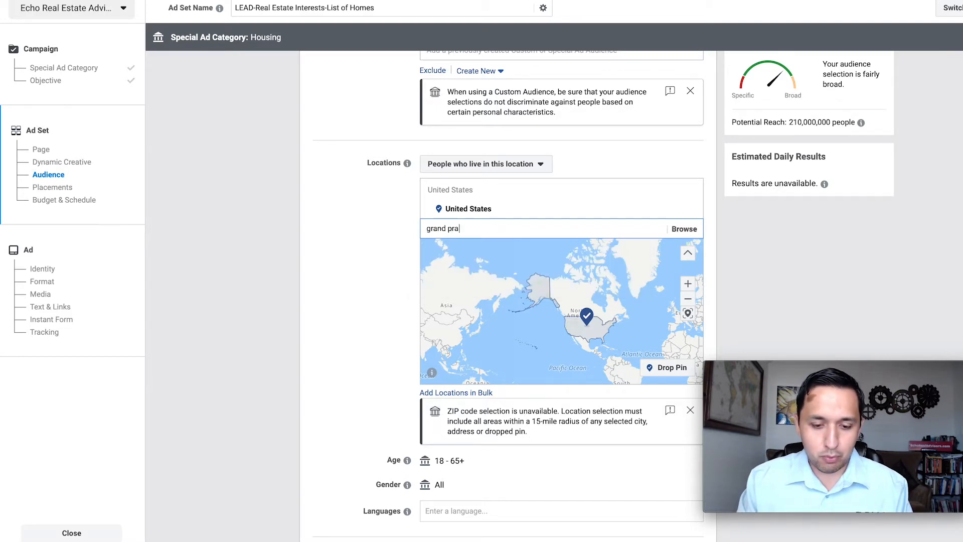
text(irie)
key(Return)
- Widen the radius around Grand Prairie to 25 miles
scroll(366, 332, down, 1)
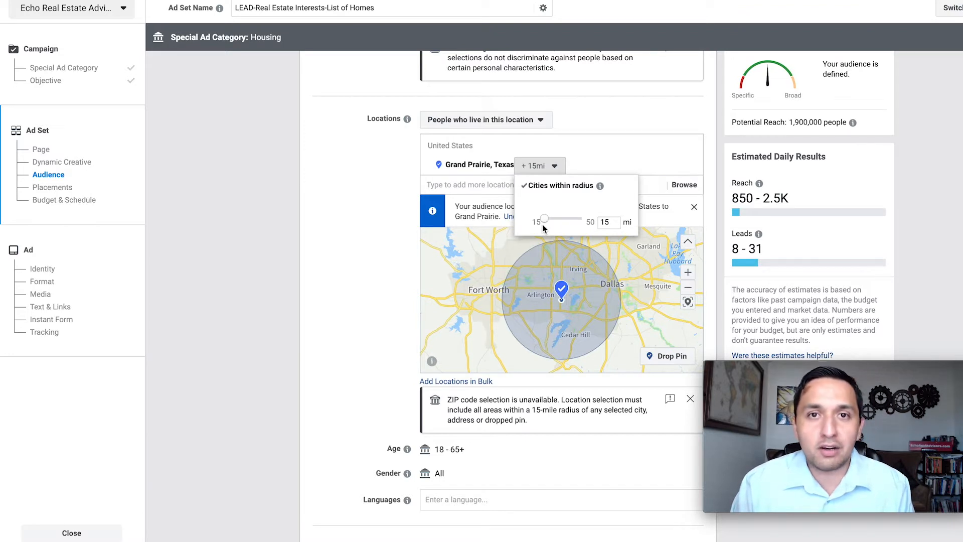
drag(542, 223, 556, 224)
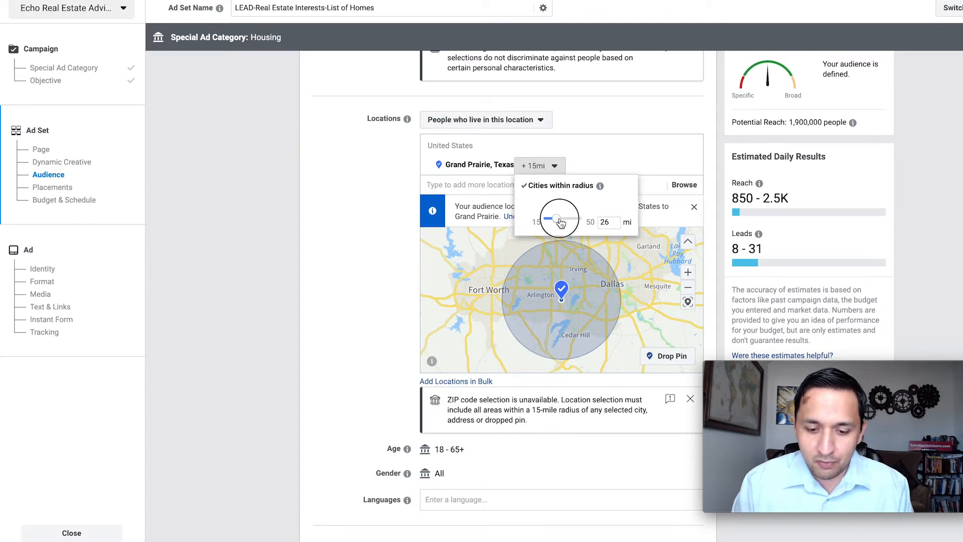
drag(560, 223, 559, 223)
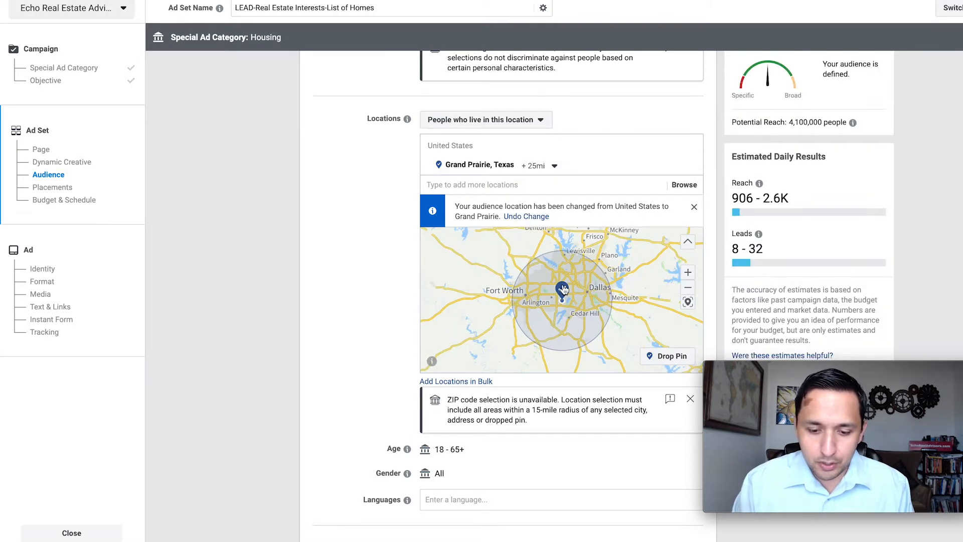
- Add Zillow as an interest in the audience's detailed targeting
scroll(564, 290, down, 2)
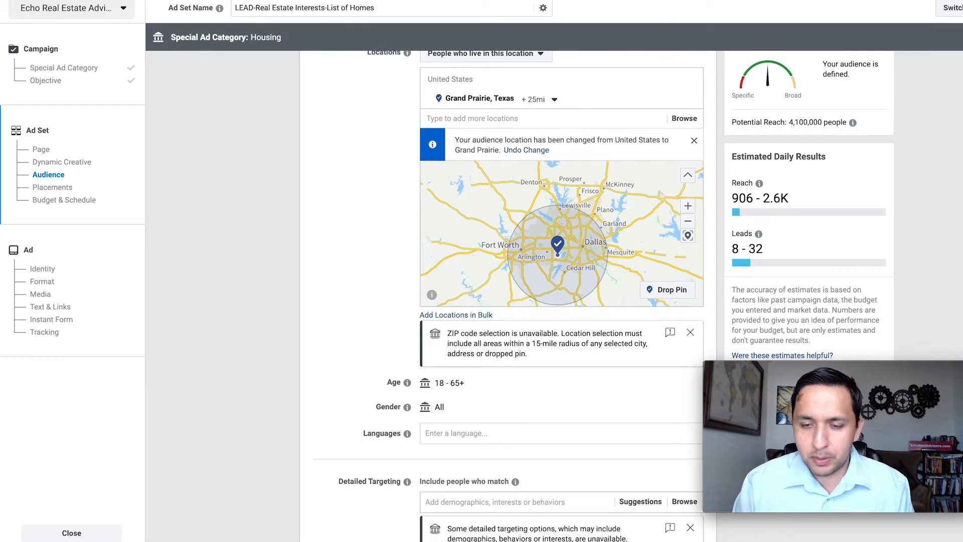
scroll(561, 296, down, 1)
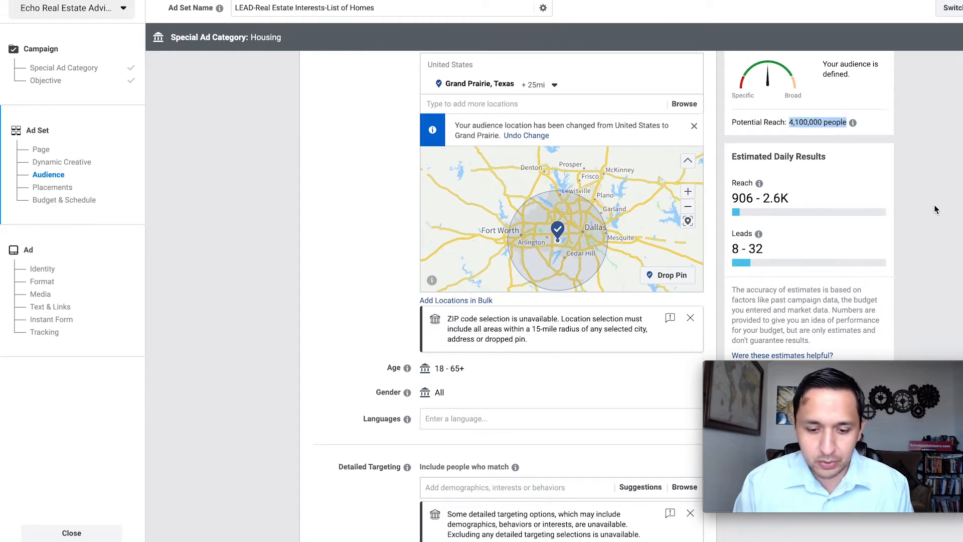
scroll(934, 209, down, 2)
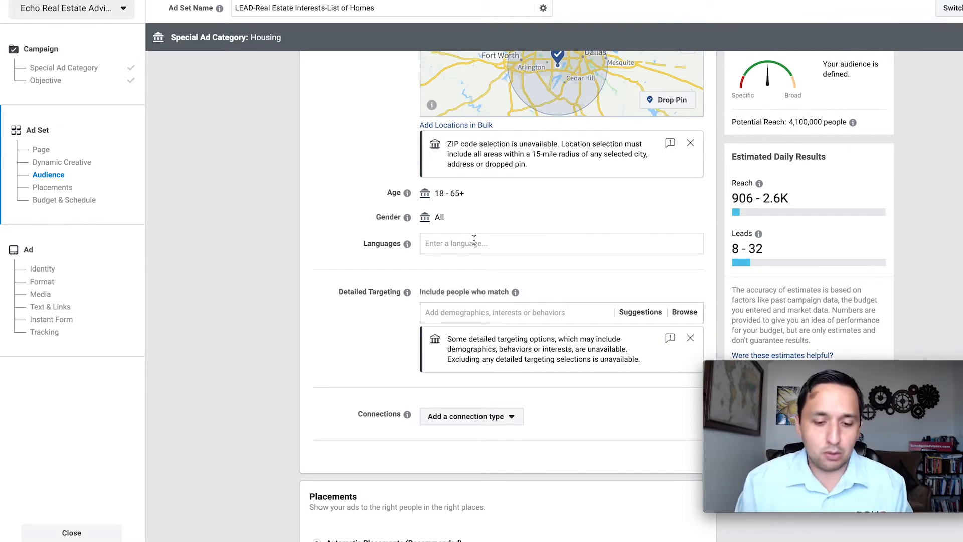
scroll(501, 261, down, 1)
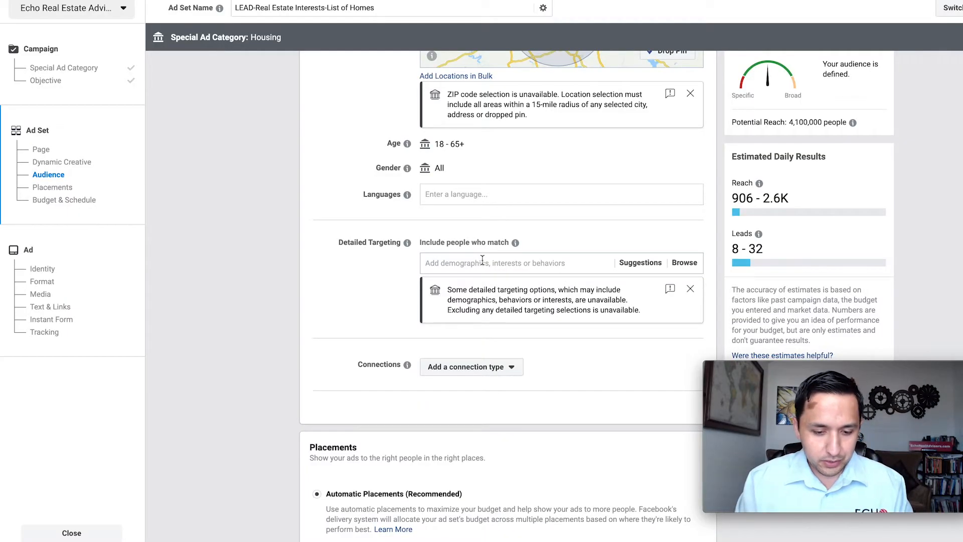
click(482, 259)
text(zillow)
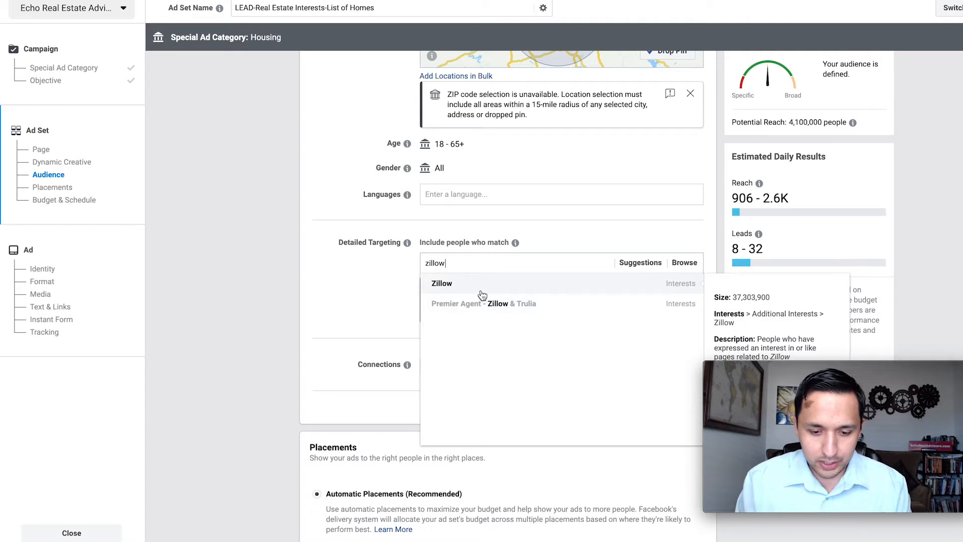
click(477, 292)
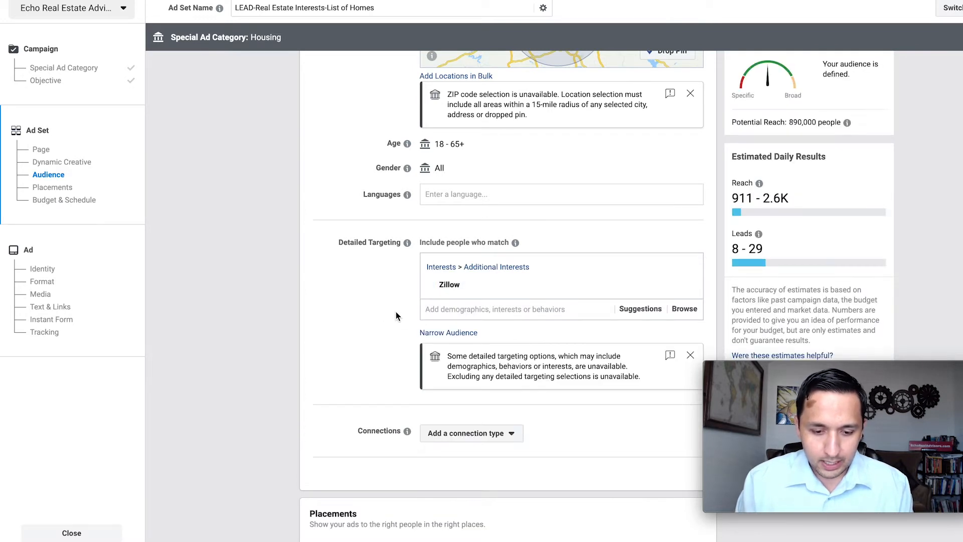
- Add Trulia as a second interest in the same targeting group as Zillow
click(436, 311)
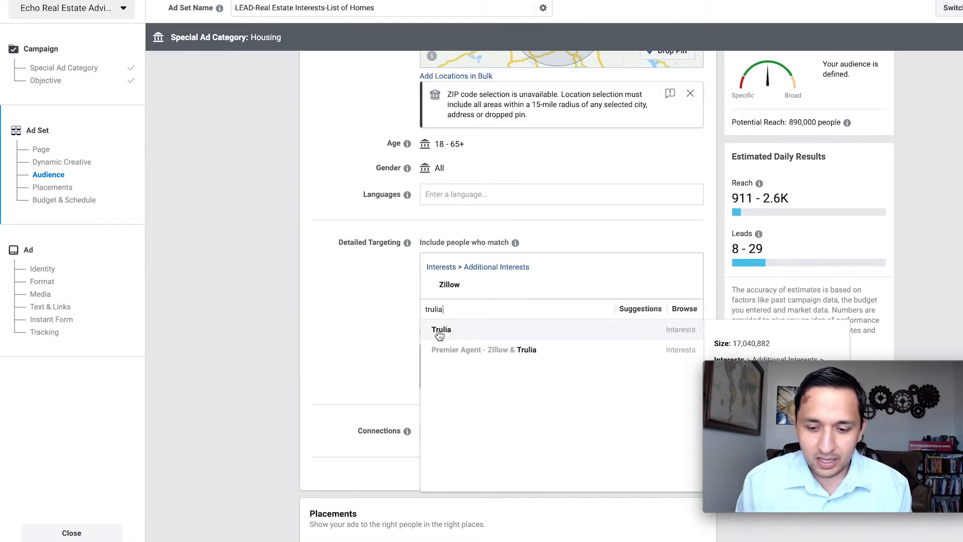
mouse_move(848, 123)
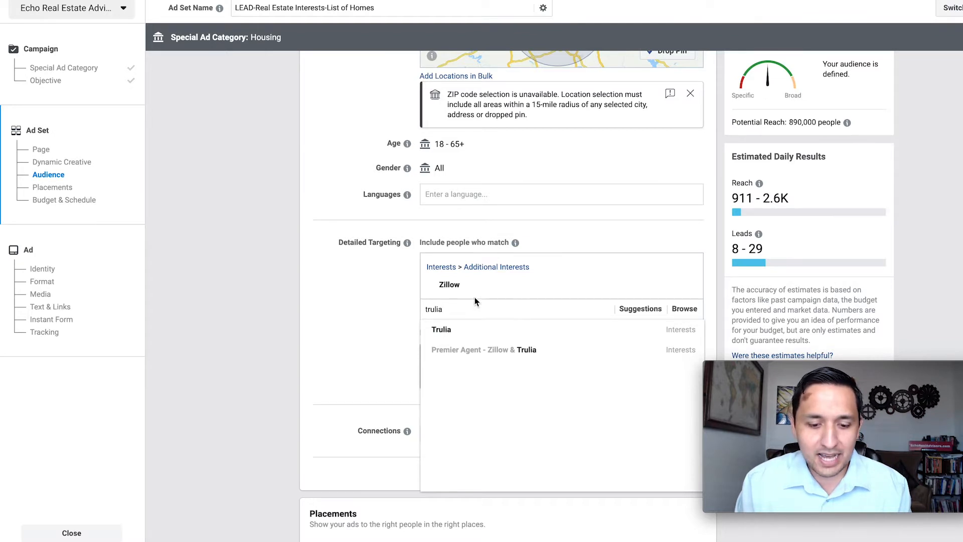
mouse_move(449, 287)
scroll(476, 150, up, 3)
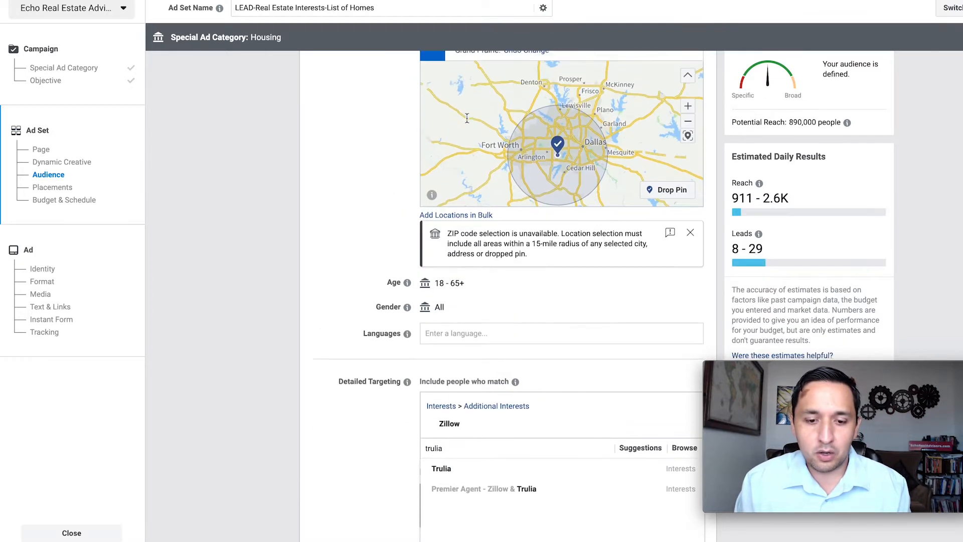
scroll(453, 326, down, 3)
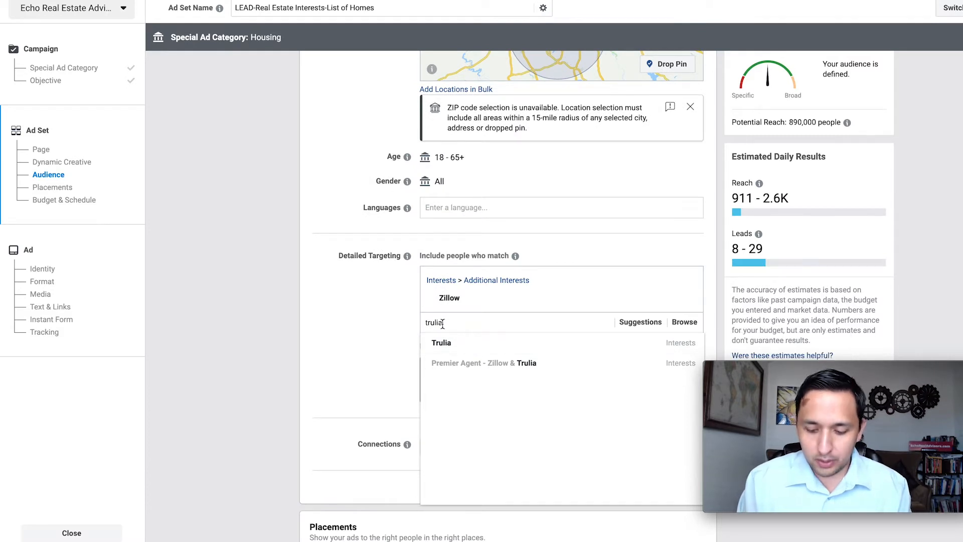
key(Return)
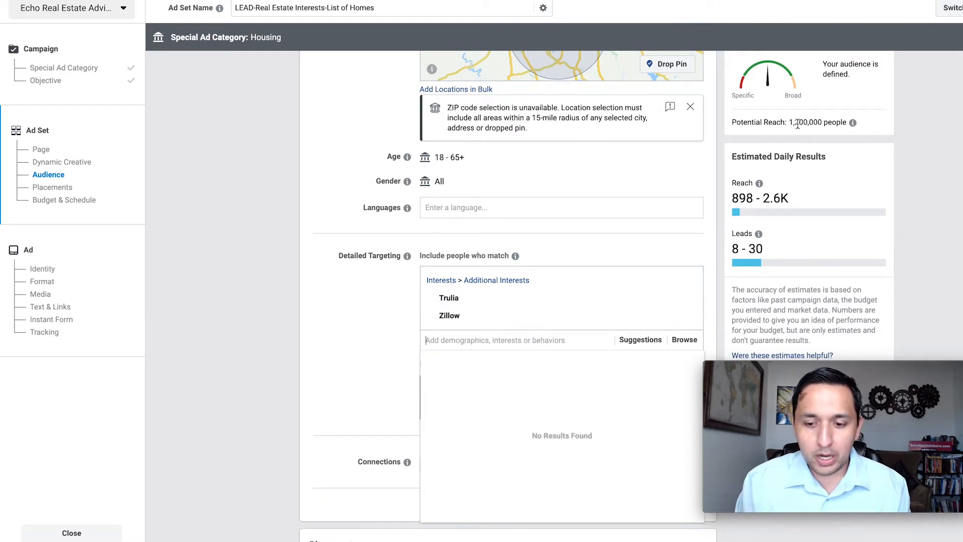
mouse_move(553, 328)
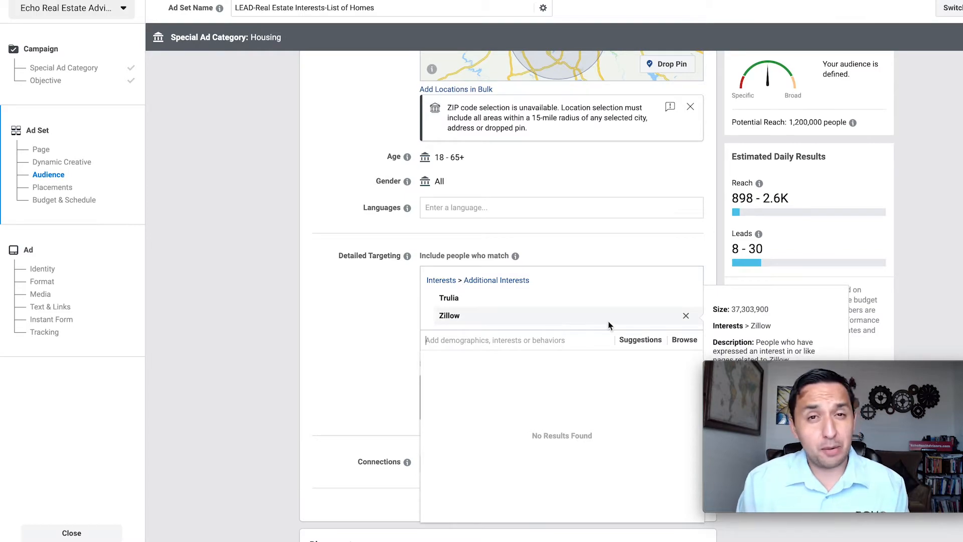
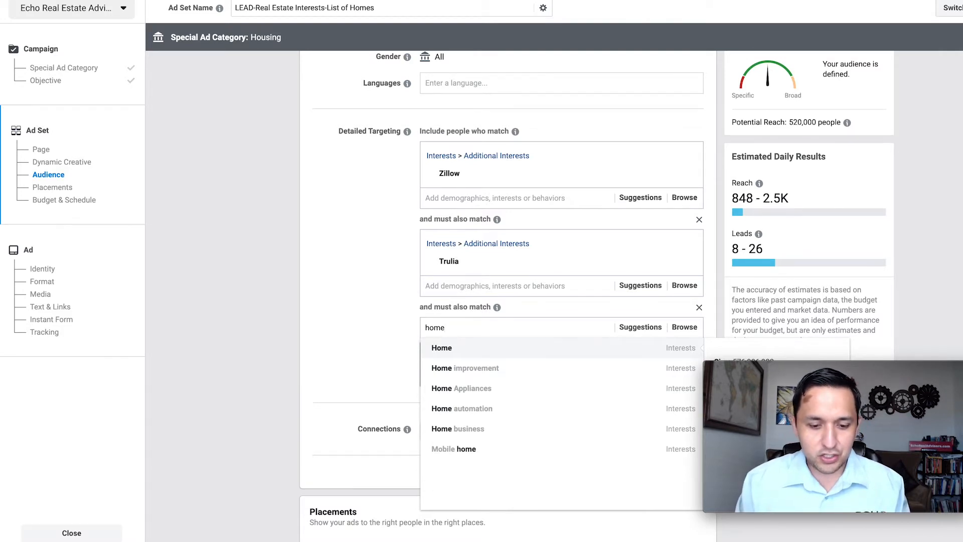
- Narrow the audience further by adding Homes.com as the interest in the third must-also-match group
text(s)
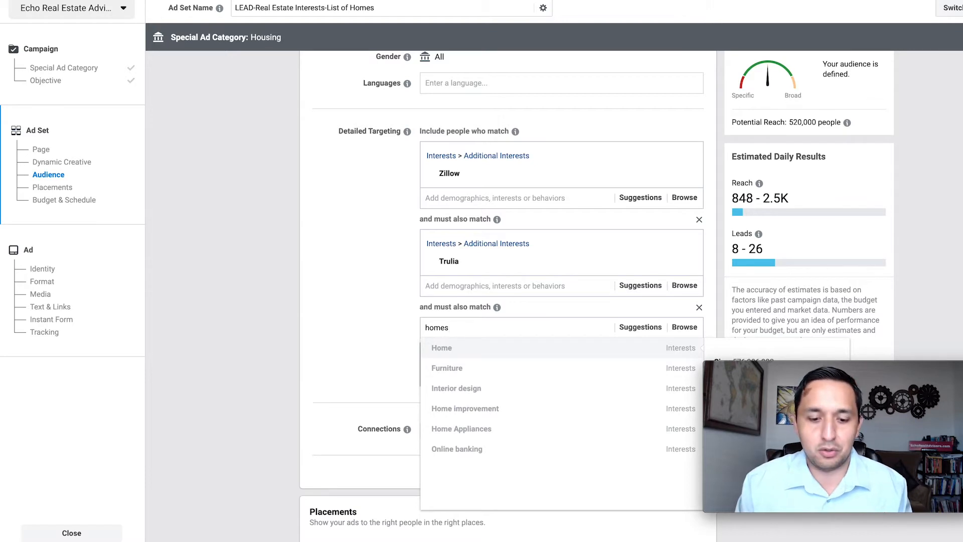
text(.)
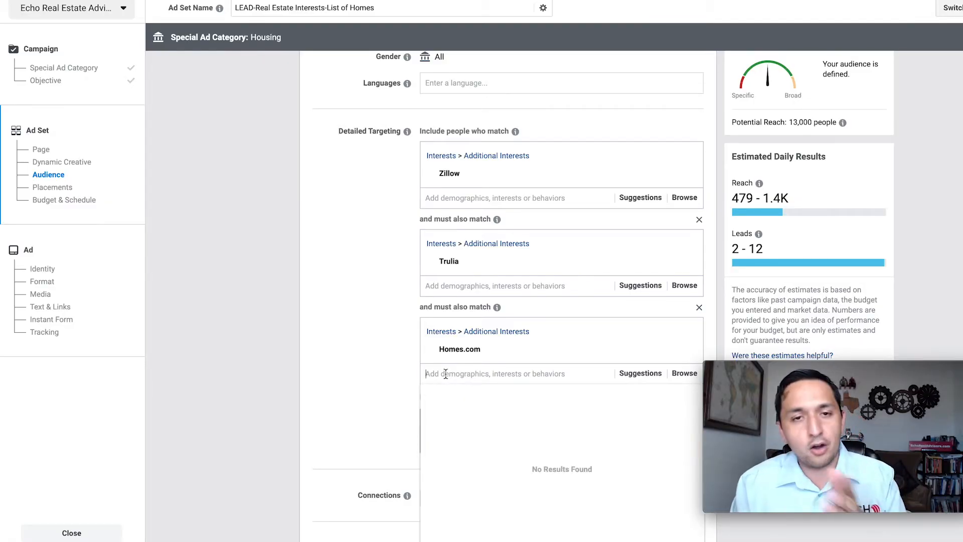
click(363, 366)
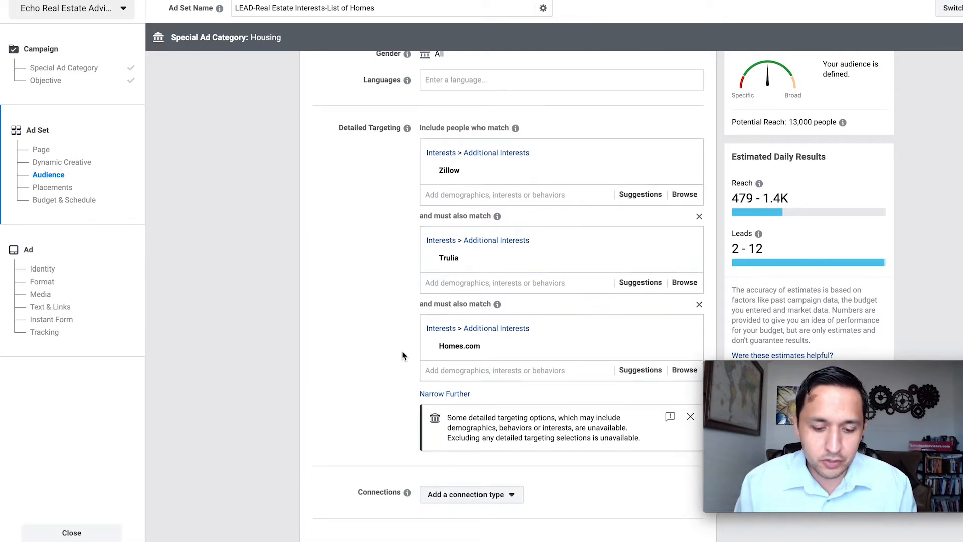
- Switch the ad set from automatic to manually edited placements
scroll(402, 355, down, 1)
mouse_move(842, 124)
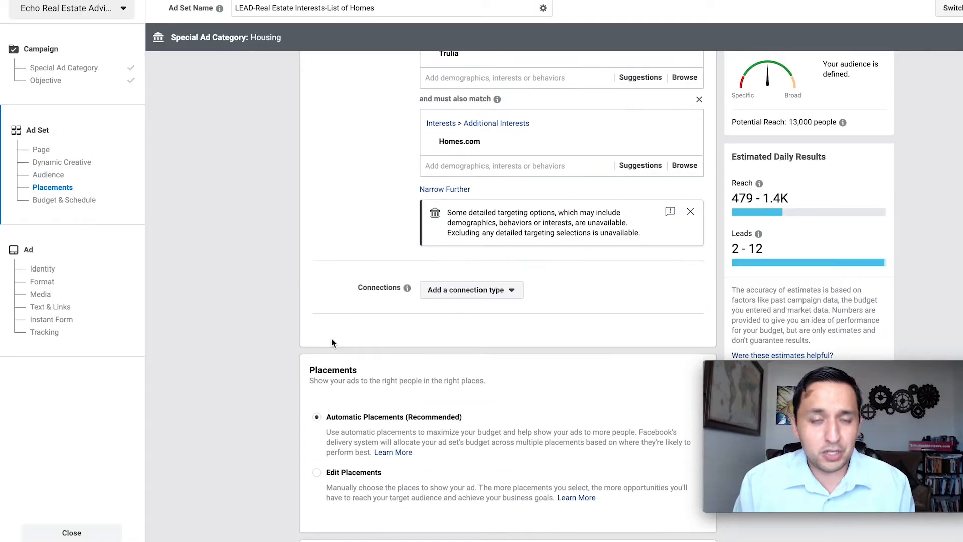
scroll(331, 338, down, 3)
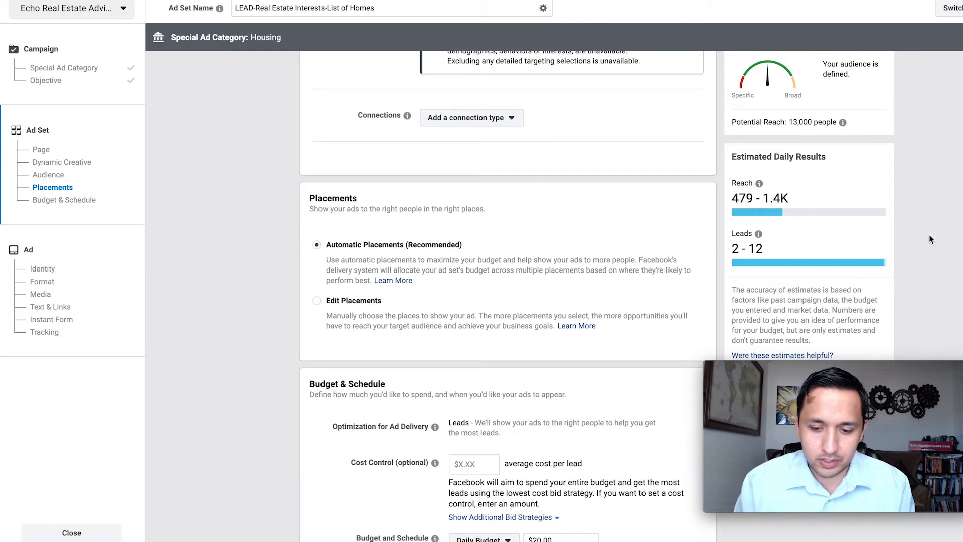
scroll(802, 225, down, 2)
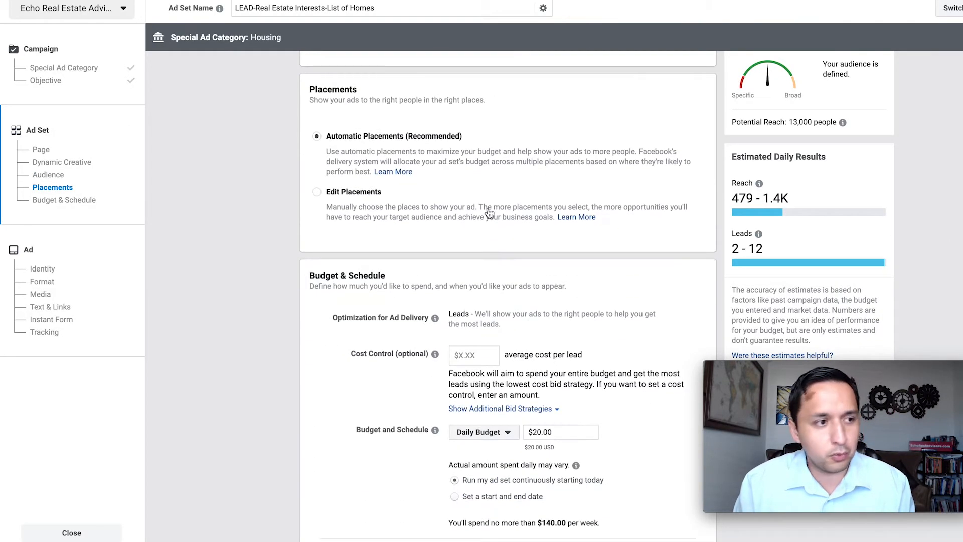
click(317, 192)
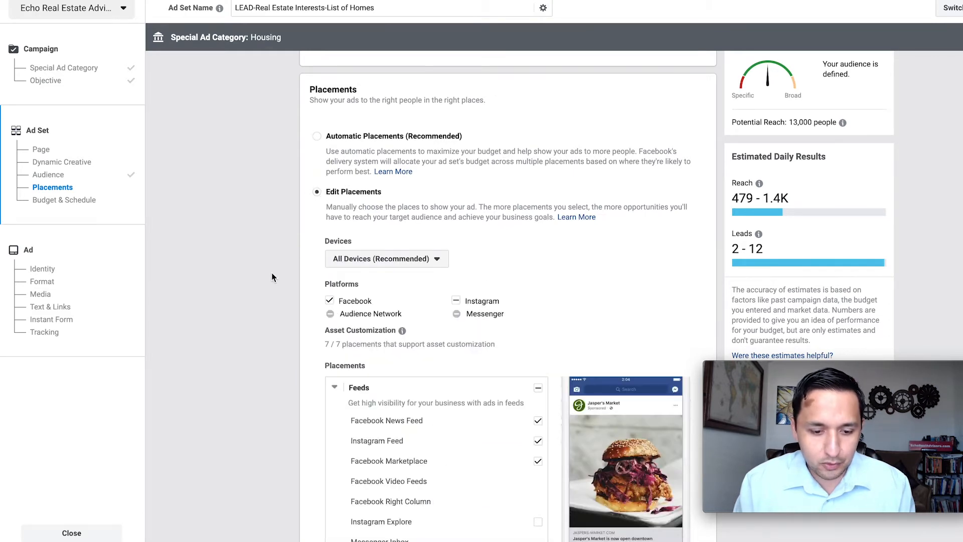
- Exclude the whole Instagram platform from the ad placements, keeping Facebook
scroll(272, 273, down, 5)
scroll(271, 273, up, 3)
click(455, 191)
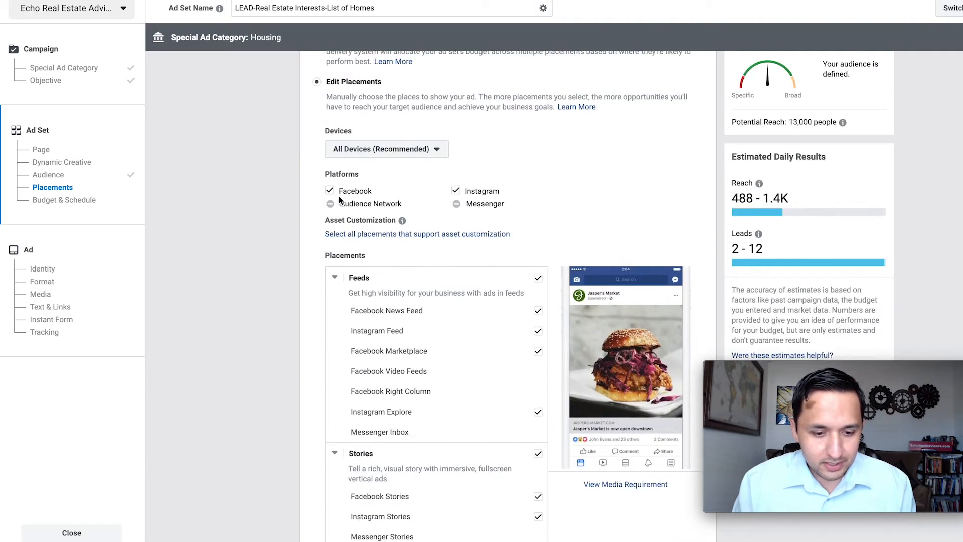
click(455, 192)
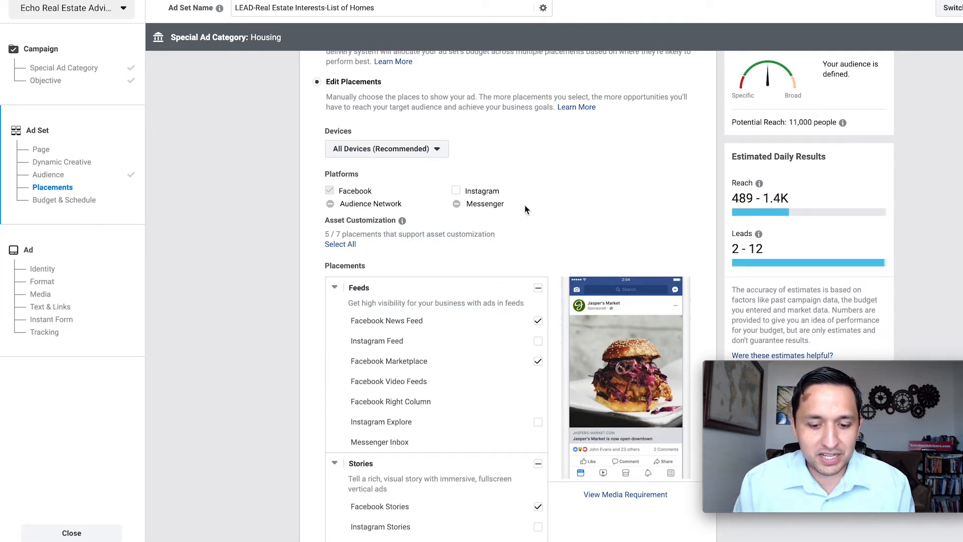
- Turn off the In-Article and In-Stream placement groups for the ad set
scroll(524, 205, down, 5)
scroll(525, 209, down, 2)
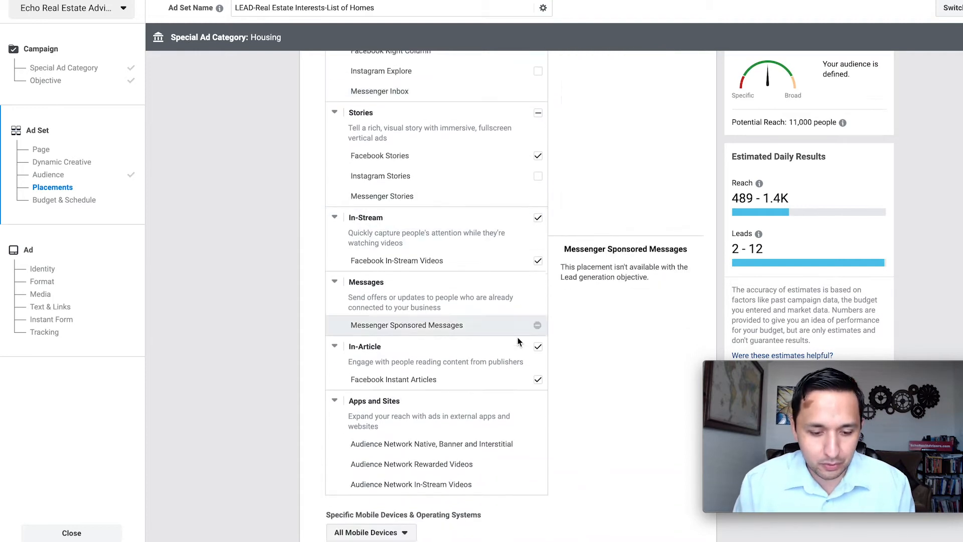
click(538, 348)
scroll(537, 350, up, 1)
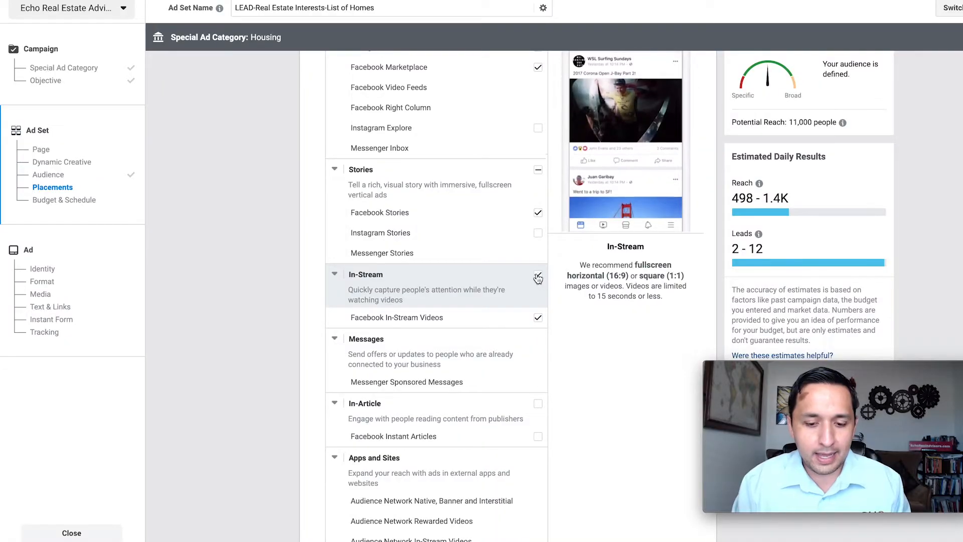
click(538, 276)
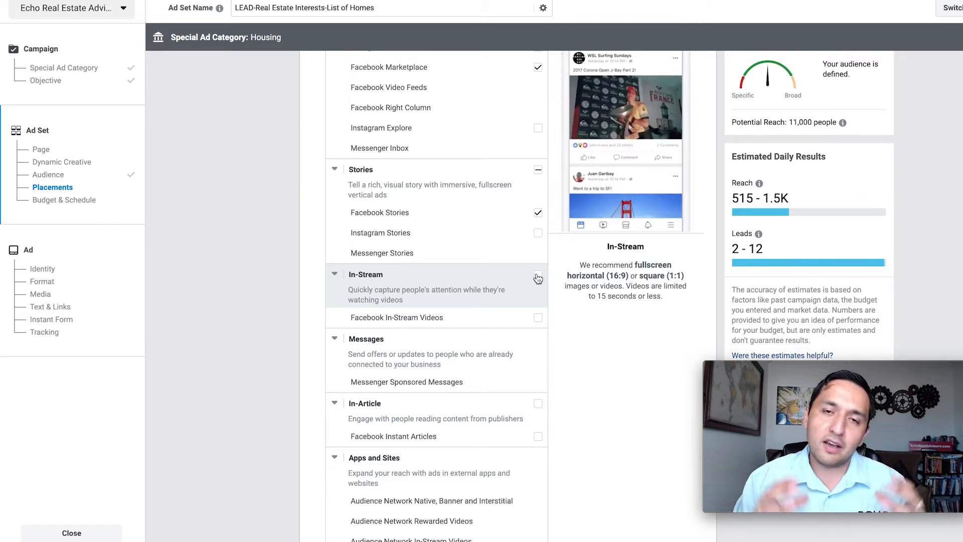
- Turn off the Facebook Marketplace placement in the Feeds group, keeping Facebook News Feed
scroll(537, 279, up, 3)
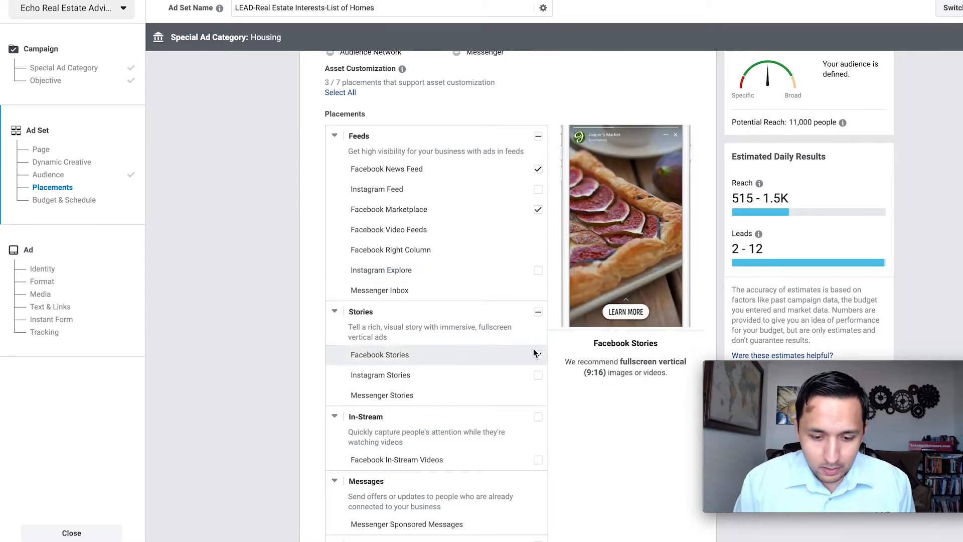
click(536, 211)
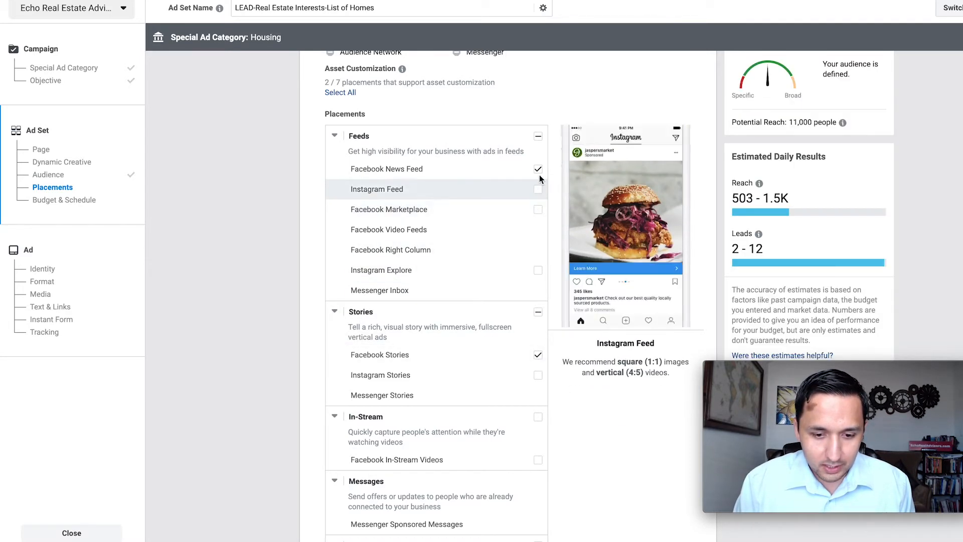
click(272, 210)
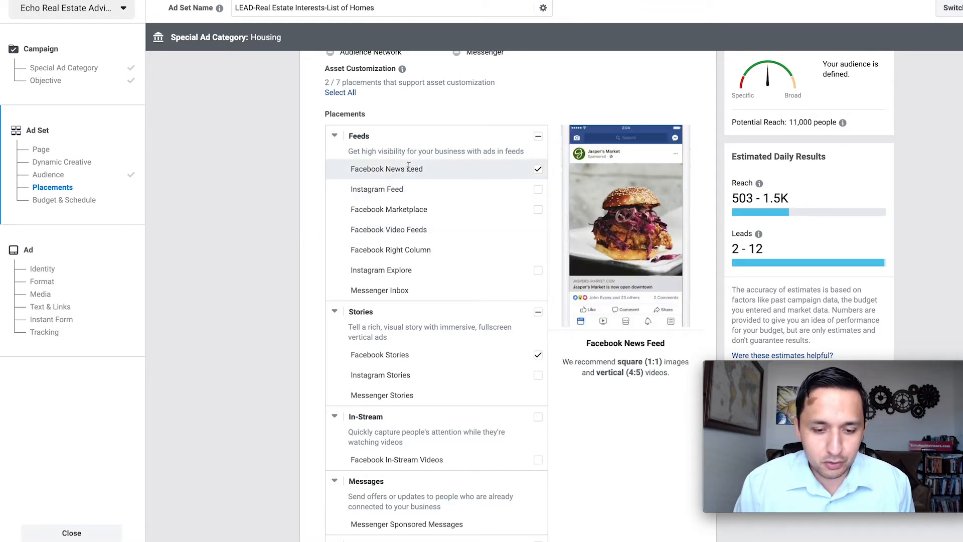
- Keep the daily budget at $20.00, continue to the ad level and name the ad LEAD-Real Estate Interests-List of Homes
scroll(371, 353, down, 10)
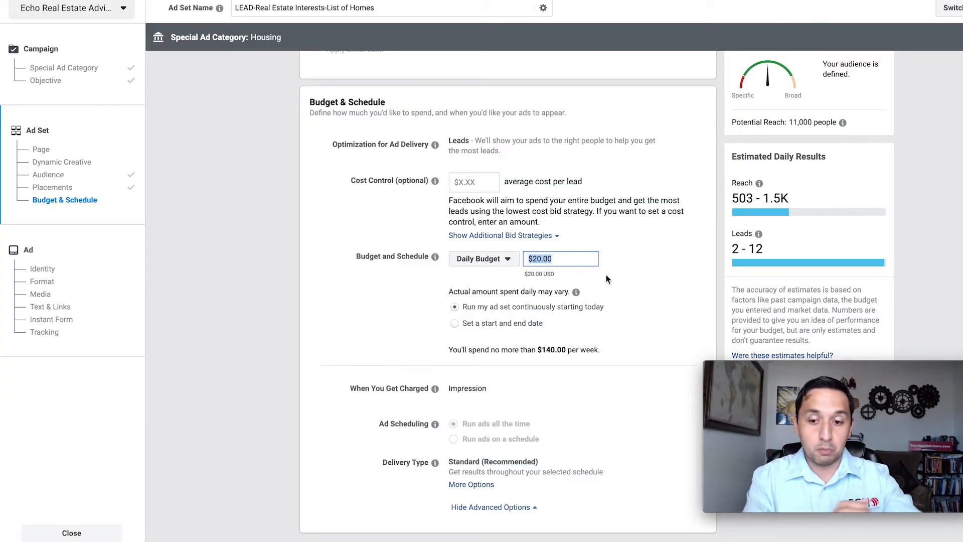
click(793, 122)
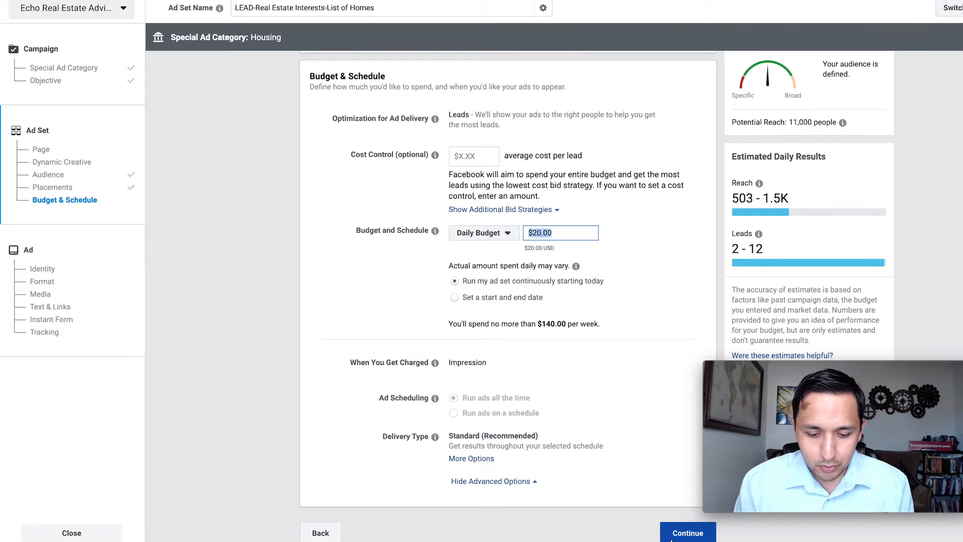
click(672, 539)
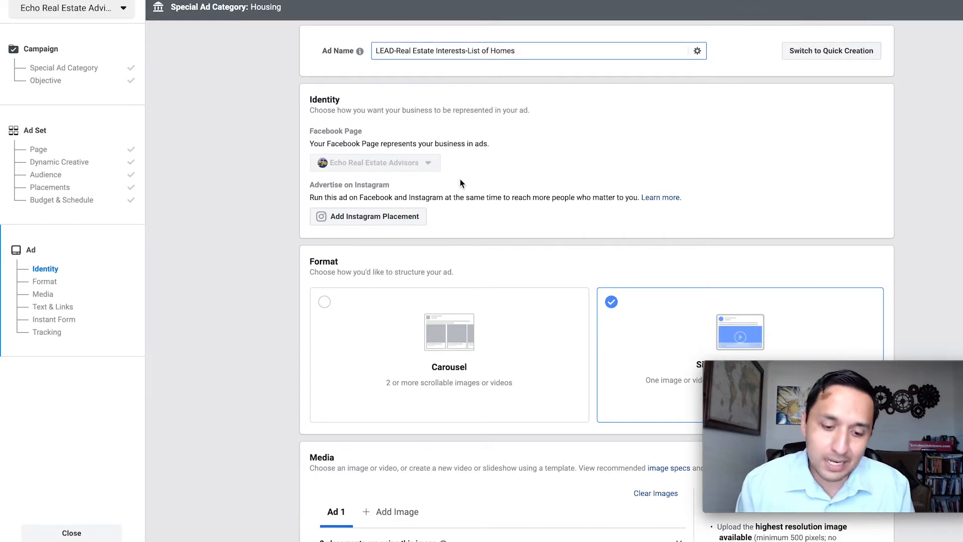
- Keep the Single Image or Video format and remove the existing untitled image from the ad's media
scroll(459, 178, down, 2)
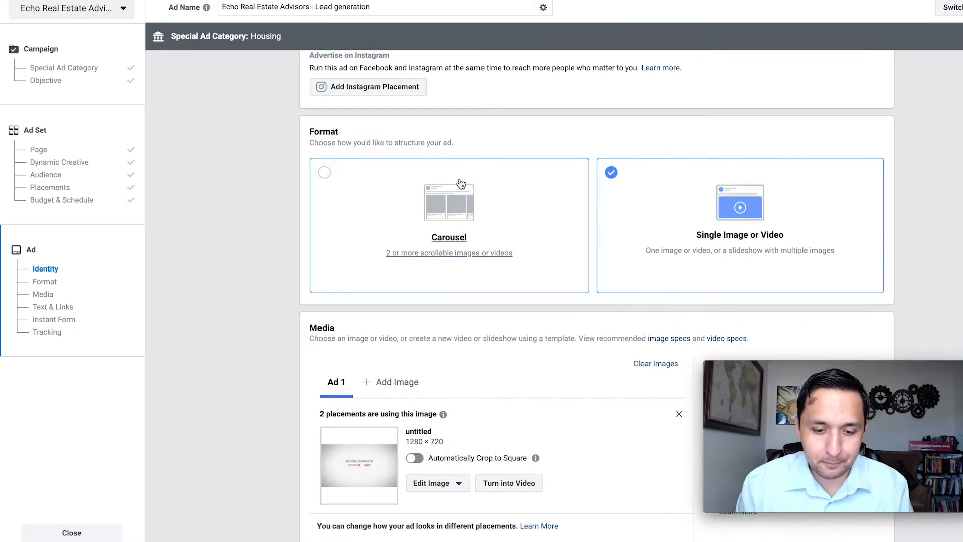
scroll(460, 184, down, 2)
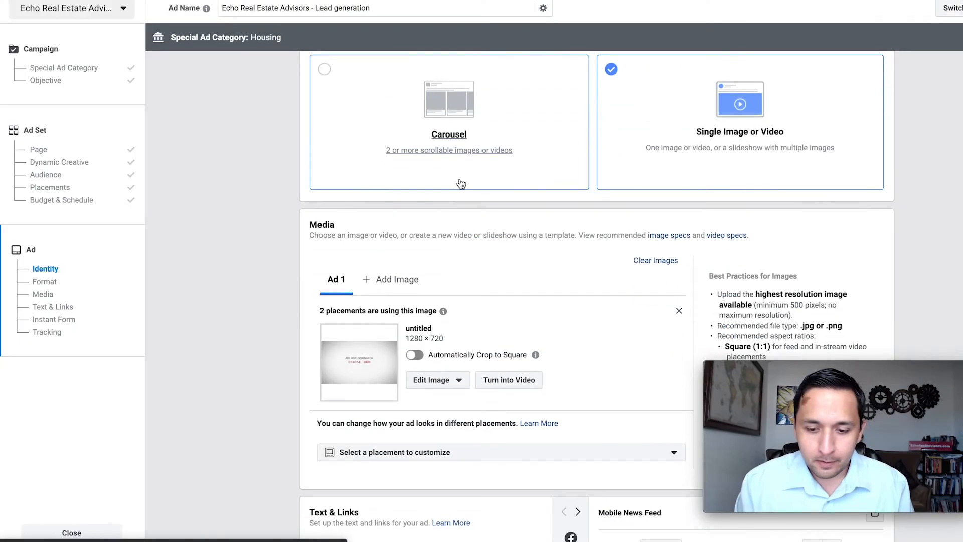
scroll(933, 188, down, 1)
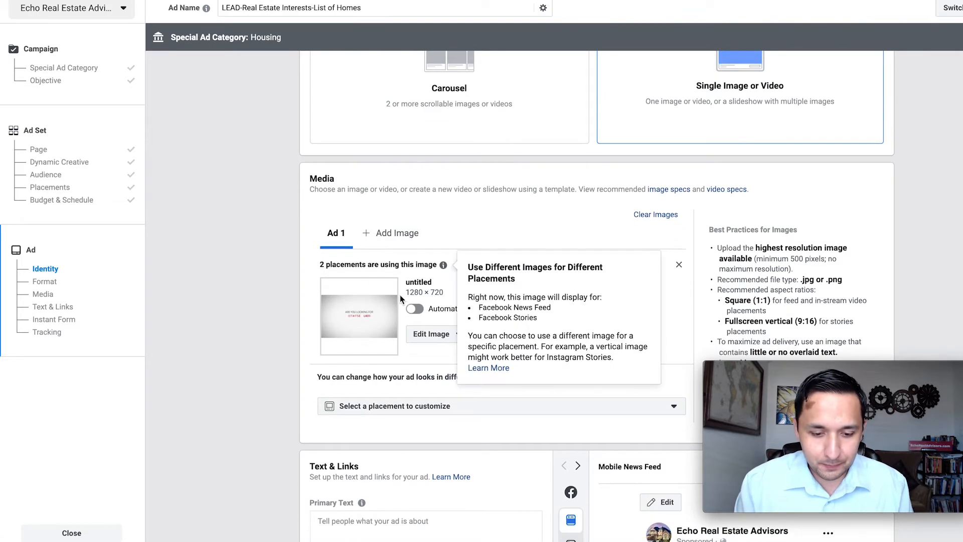
click(678, 267)
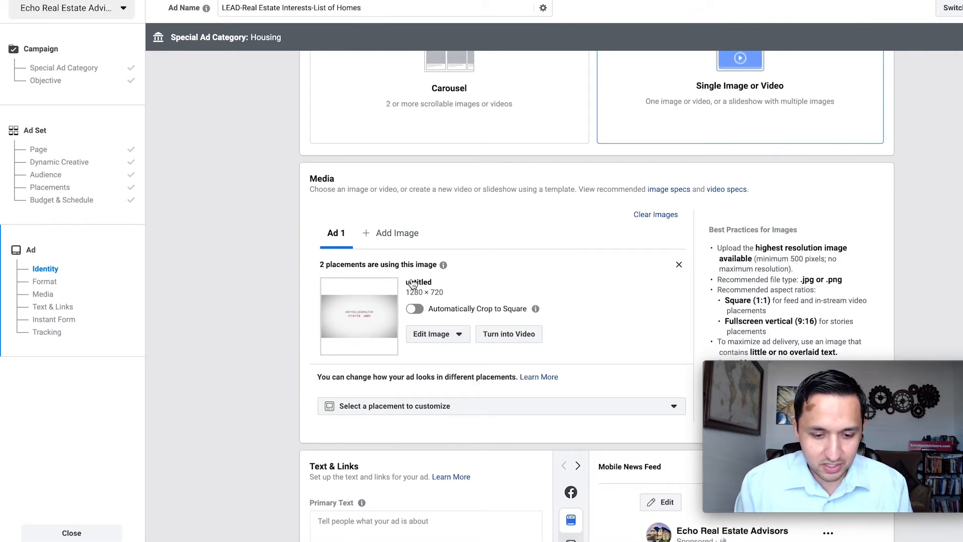
click(353, 220)
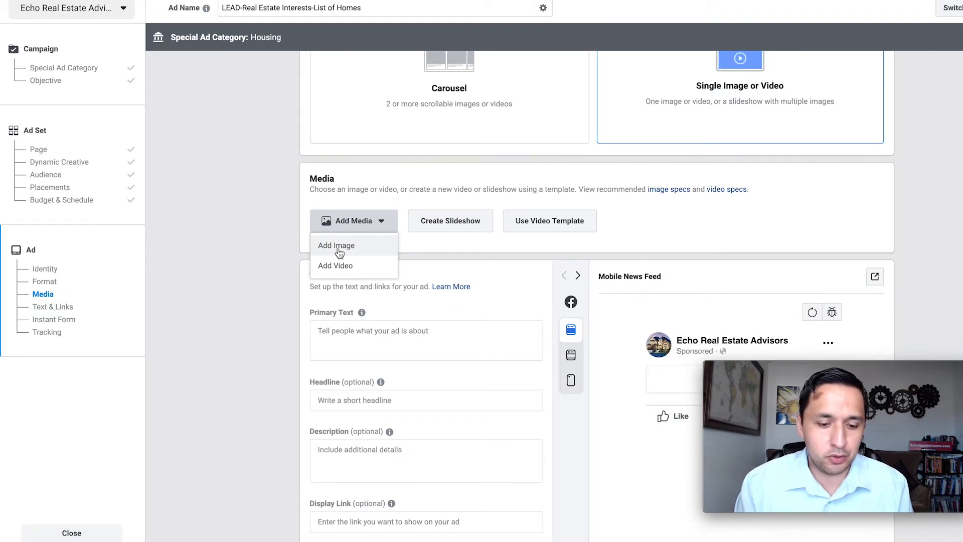
click(338, 248)
click(751, 57)
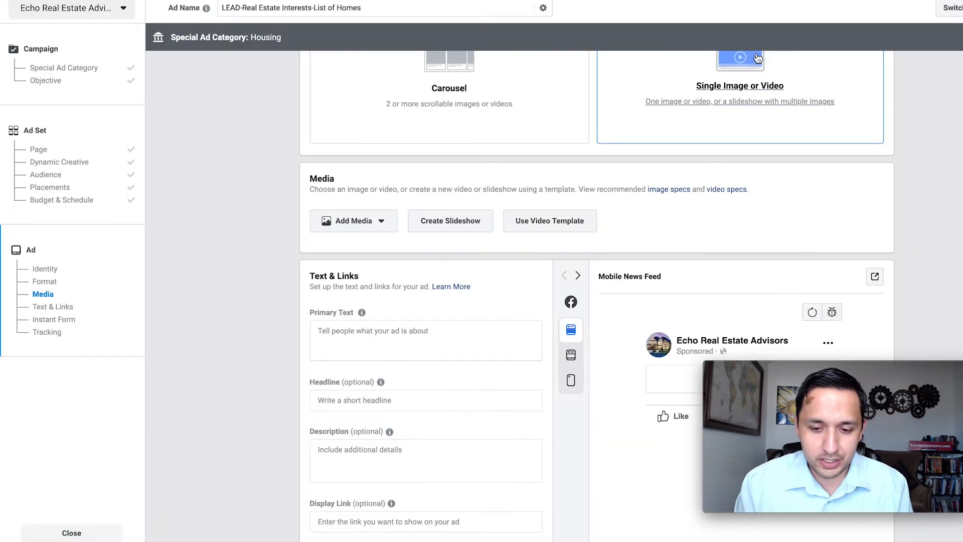
click(446, 224)
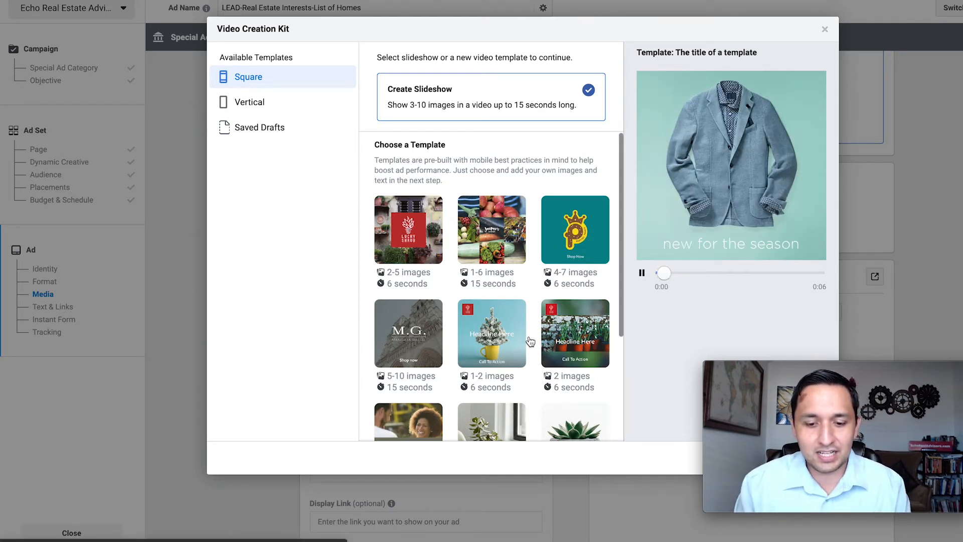
click(825, 31)
- Search the stock images for "house" and add the first result, a two-story house with a garage, as the ad image
click(351, 223)
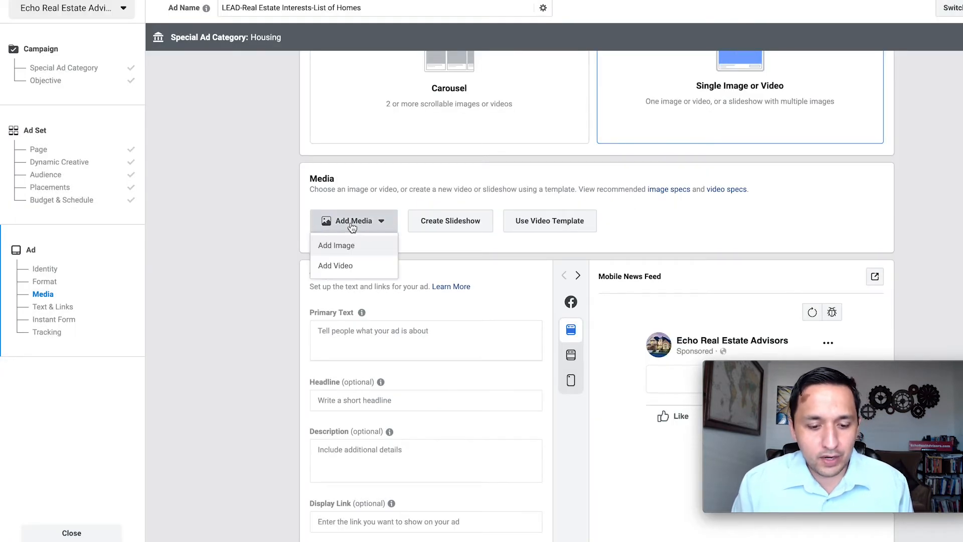
click(336, 245)
click(405, 90)
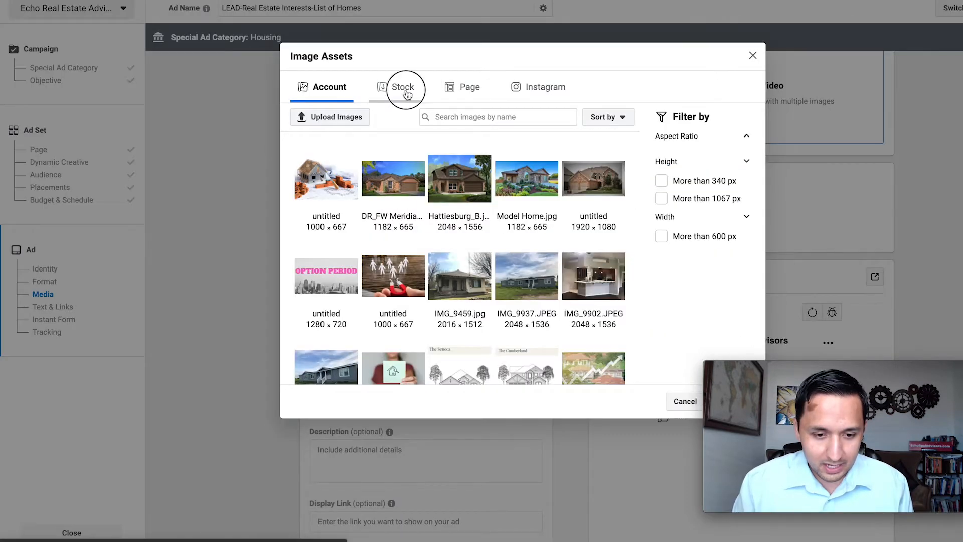
click(367, 107)
text(house)
click(331, 196)
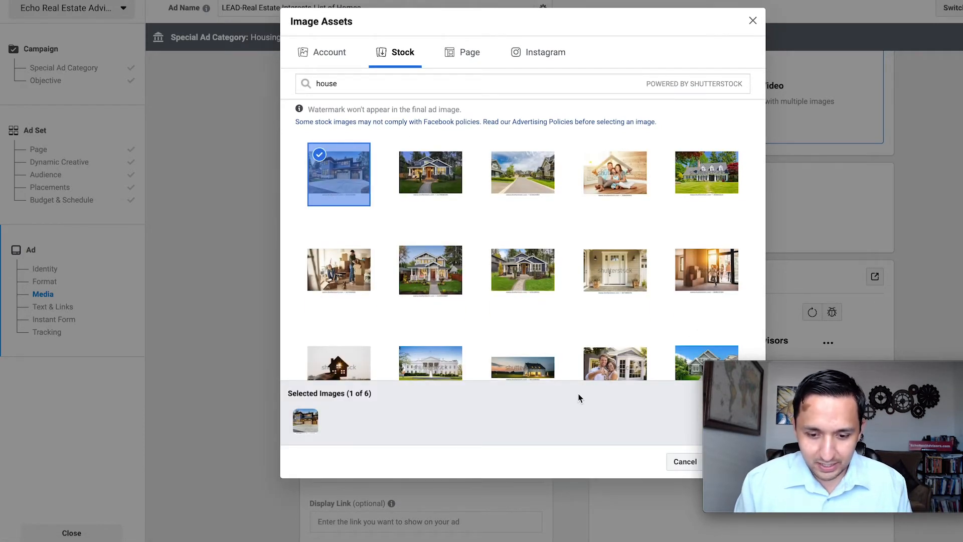
click(729, 461)
- Compare the ad's previews for Mobile News Feed, Desktop News Feed and Facebook Stories
scroll(482, 230, down, 5)
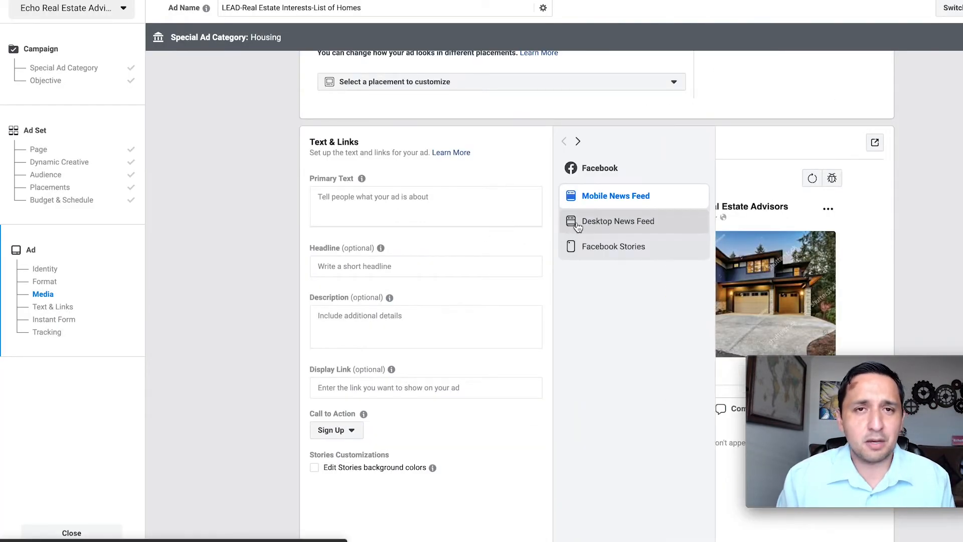
click(577, 224)
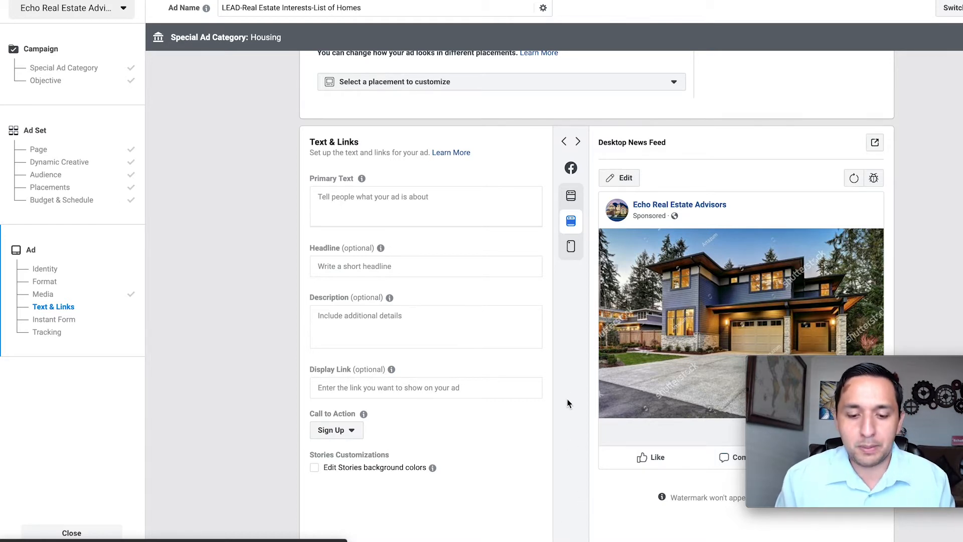
mouse_move(569, 210)
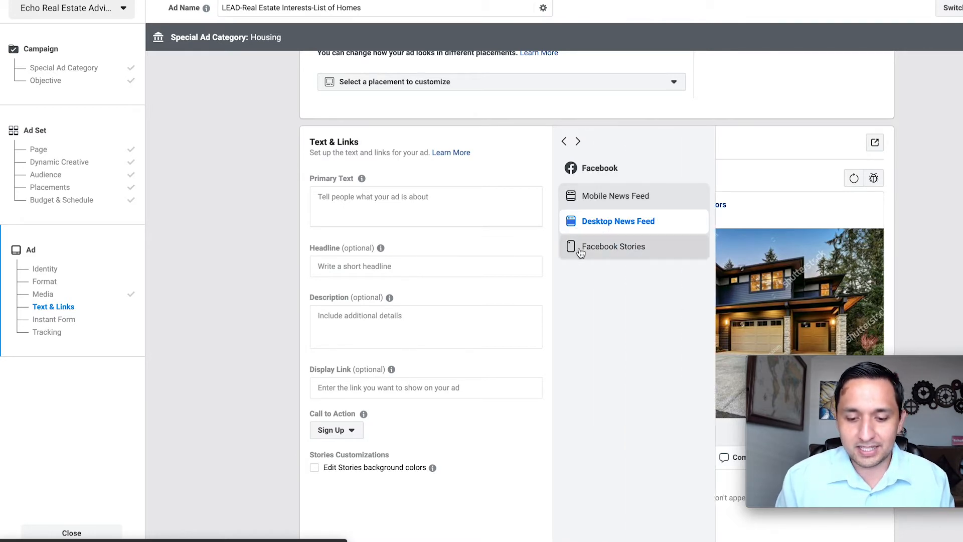
click(580, 248)
click(571, 196)
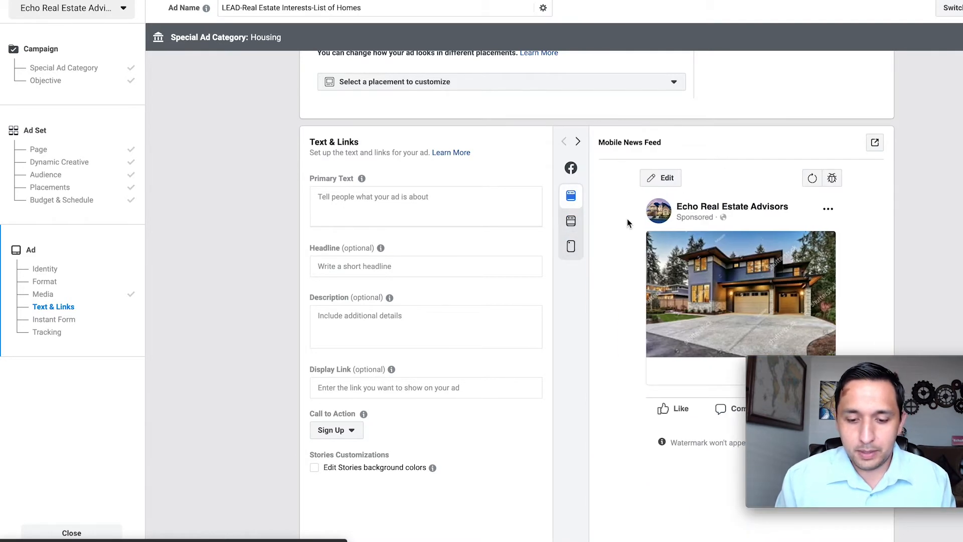
click(572, 221)
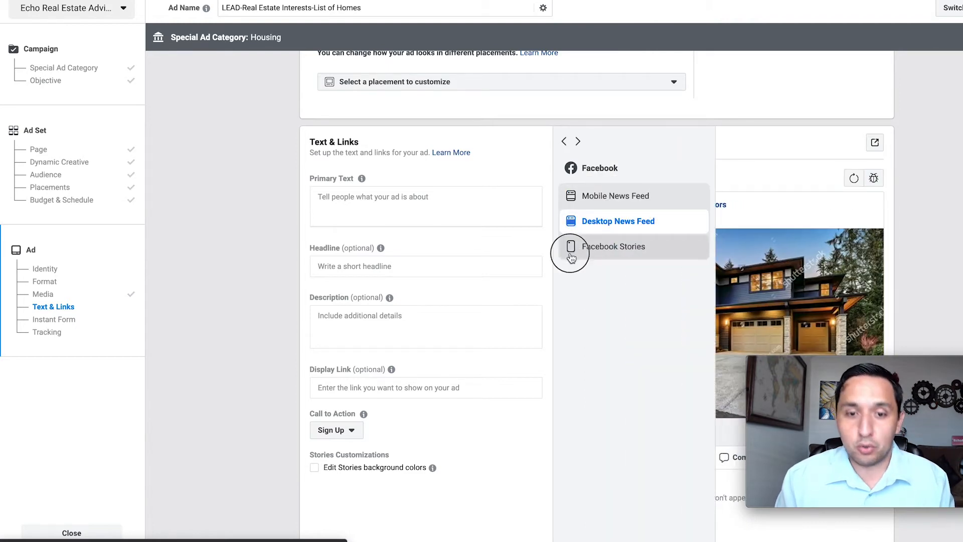
click(571, 253)
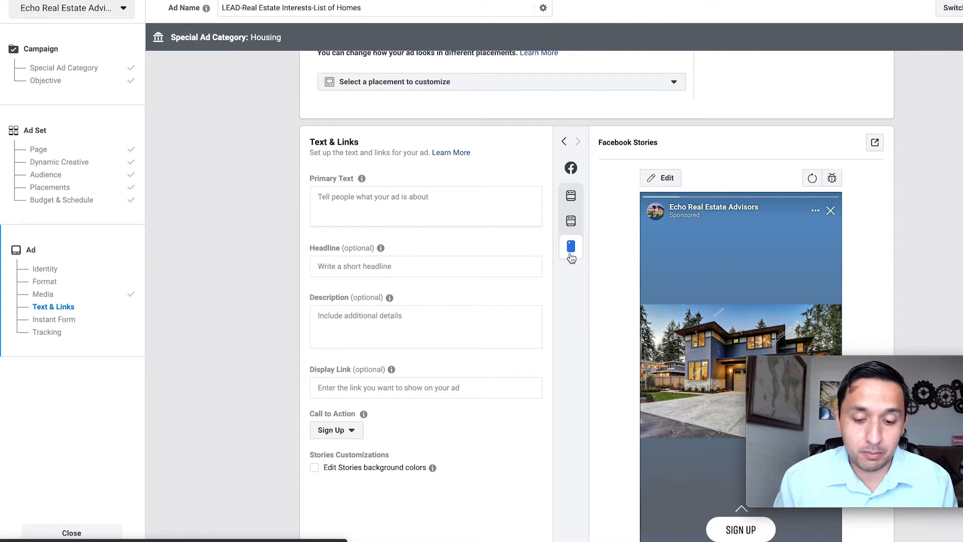
click(574, 226)
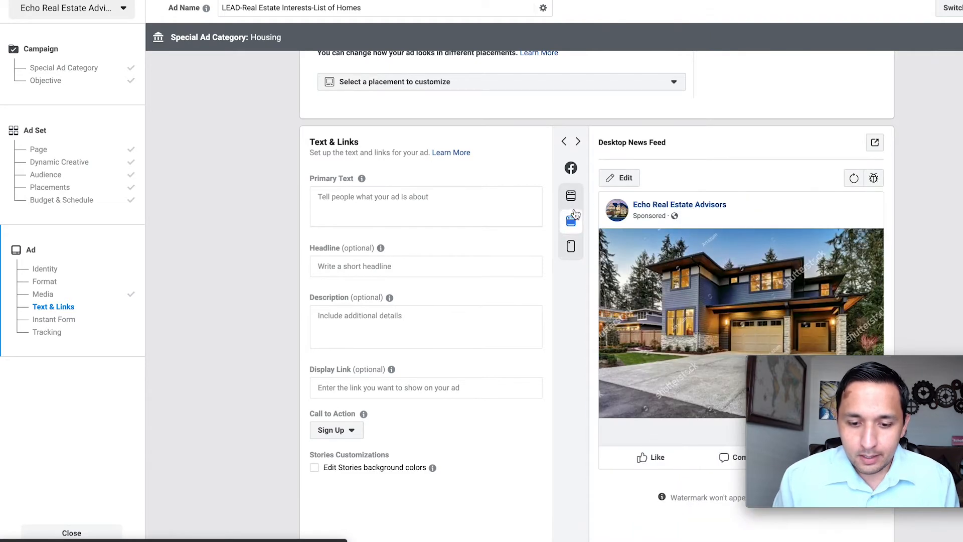
click(574, 200)
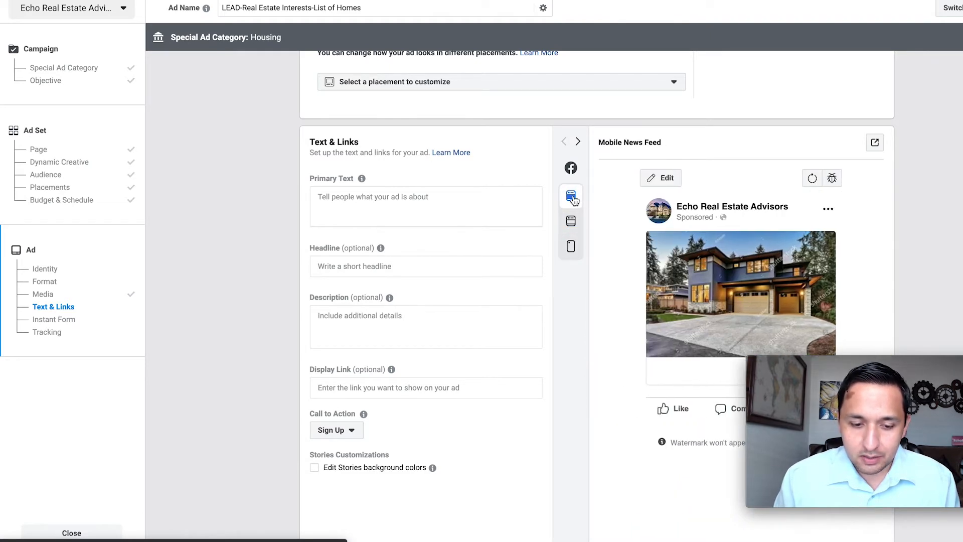
- Fill the primary text with the prepared copy from "Finding the right home can be a TOUGH process" to "Access Now {LINK}"
click(338, 205)
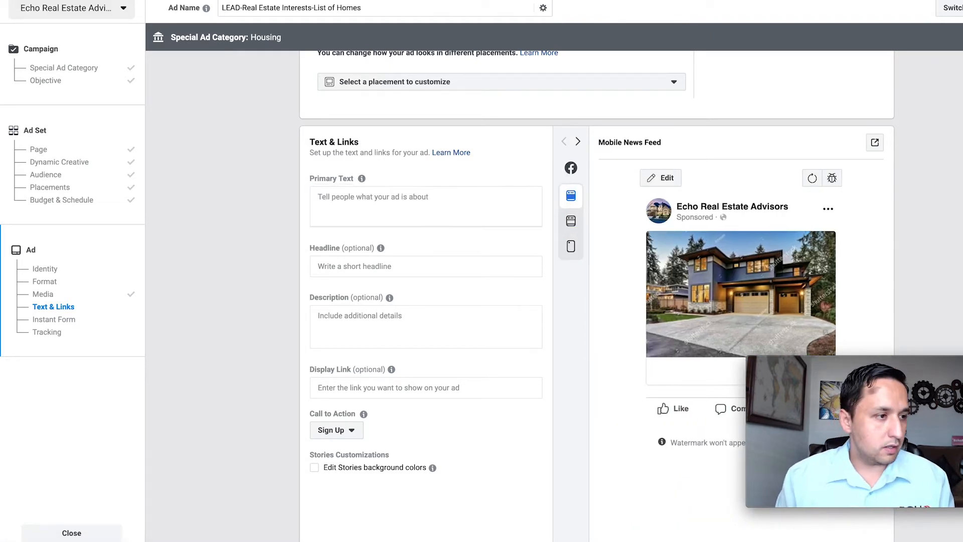
click(349, 206)
text(Finding the right home can be a TOUGH process with so many options🔭 ...especially when you use Third Party Sites which are plagued with inaccurate, outdated information! 😤  But it doesn't have to be that way, here's a FREE List of Homes under {$###,###}.🏡  Access Now 👉 {LINK})
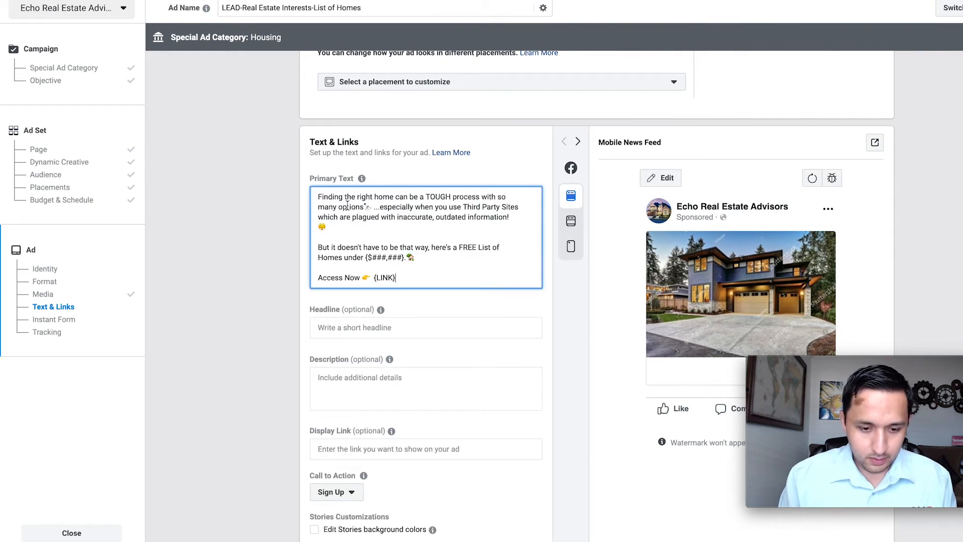
click(335, 227)
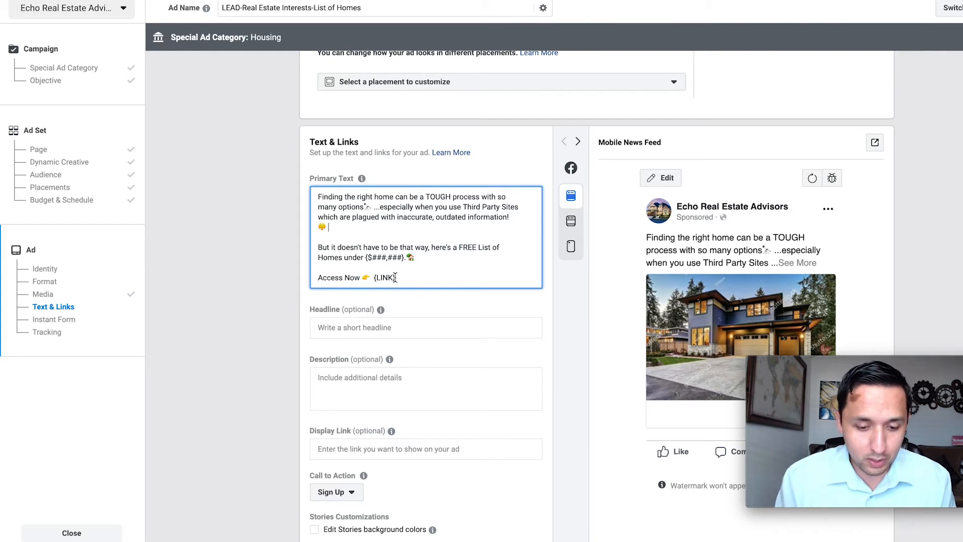
scroll(445, 272, down, 2)
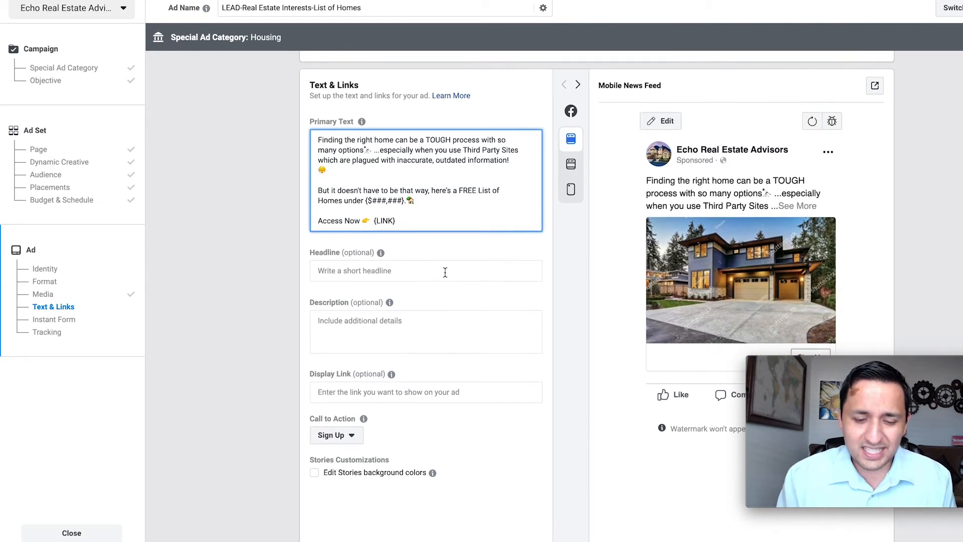
scroll(445, 273, up, 1)
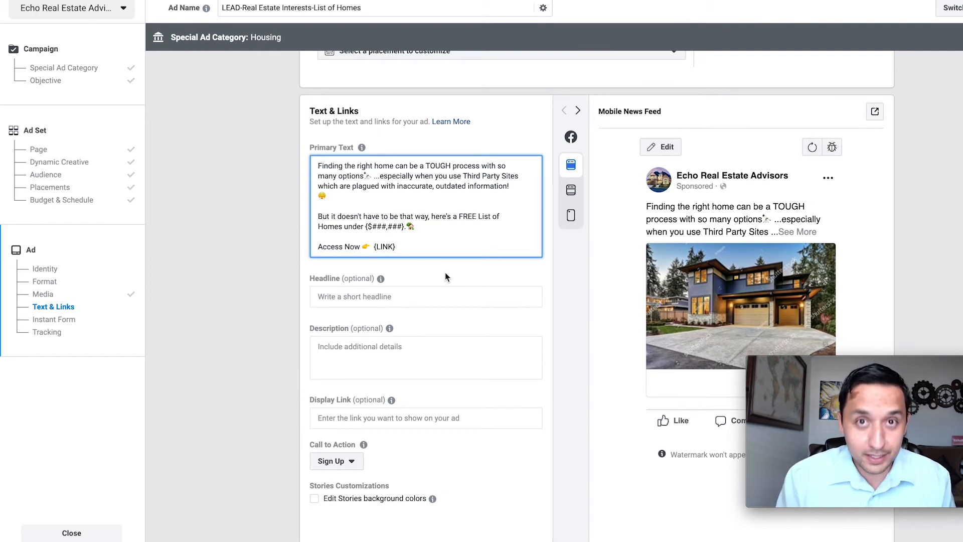
- Set the ad's headline to "FREE List of Homes" and its description to "Access Now"
click(405, 296)
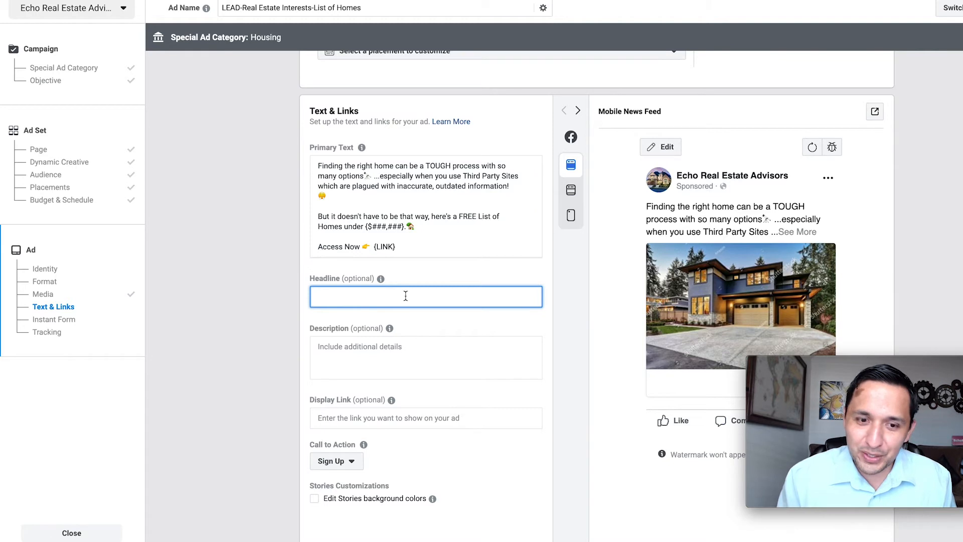
scroll(406, 296, down, 1)
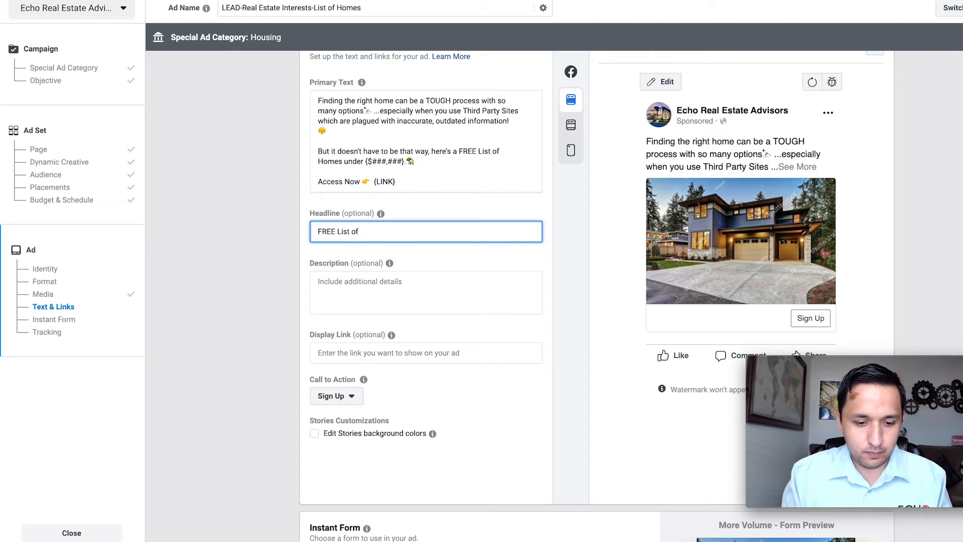
text(Homes)
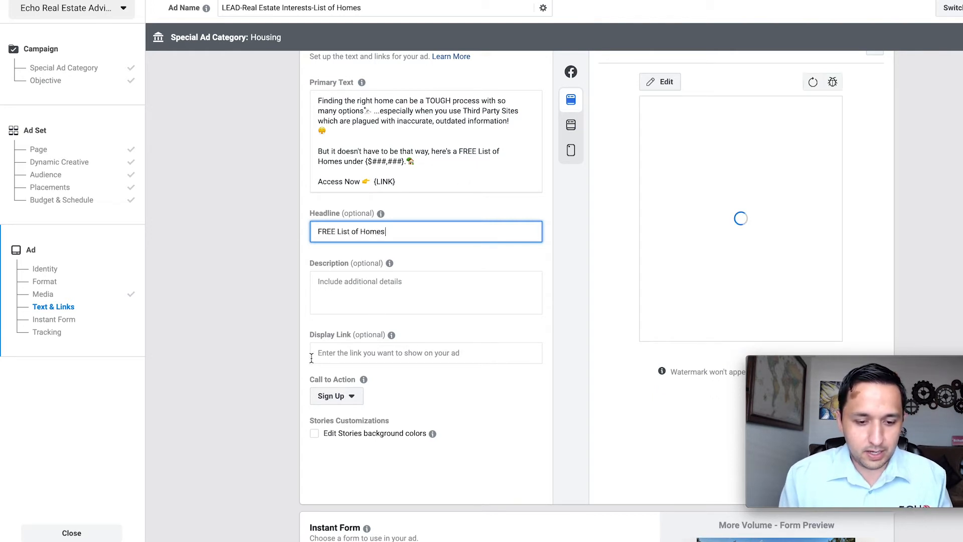
click(352, 279)
text(Access Now)
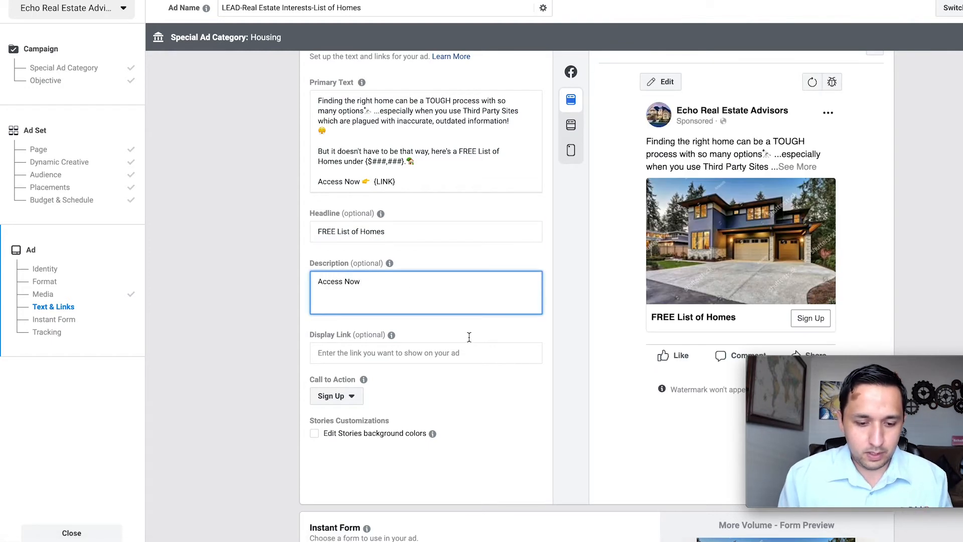
- Leave the display link empty and set the ad's call to action to Learn More
click(467, 353)
scroll(460, 356, down, 3)
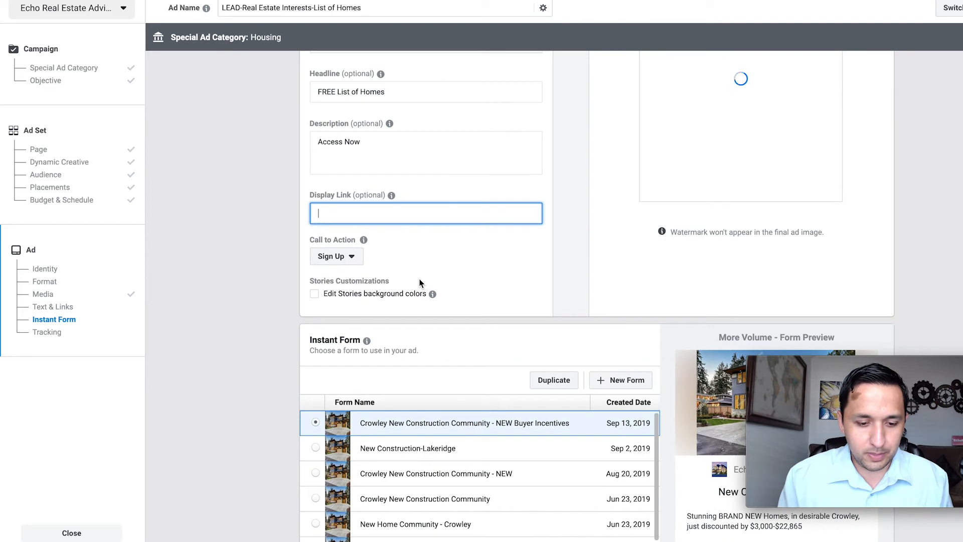
click(348, 256)
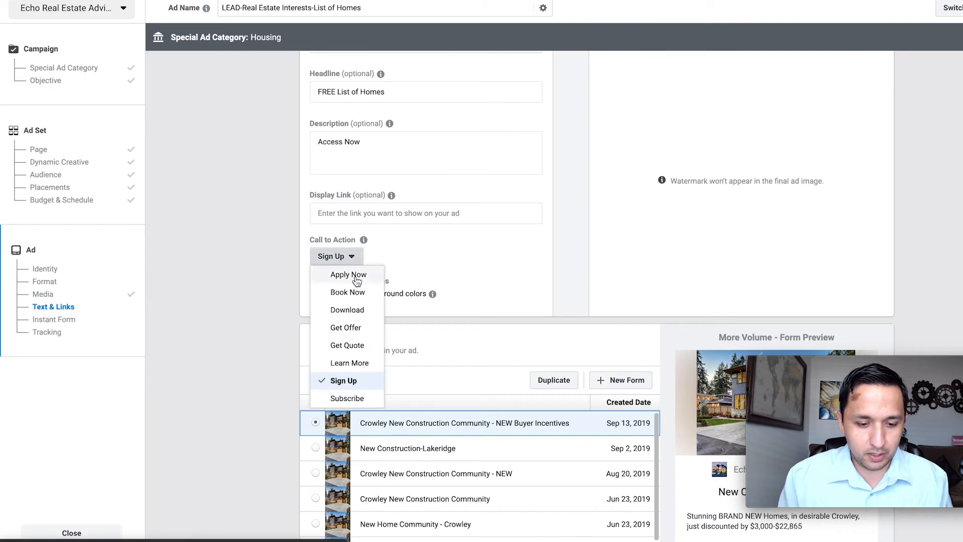
click(349, 362)
scroll(265, 400, down, 1)
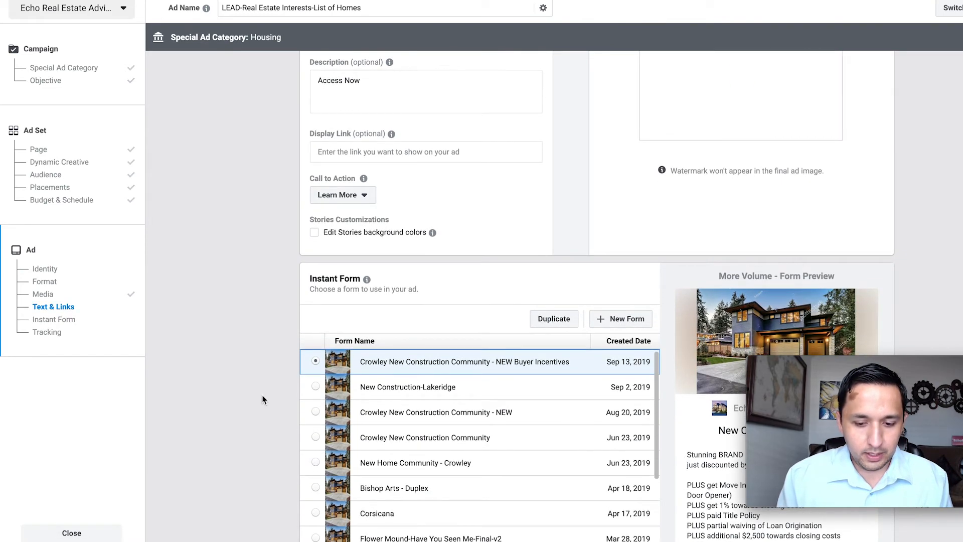
- Create a new instant form for the ad and name it "List of Homes - Test"
scroll(262, 398, down, 1)
click(617, 263)
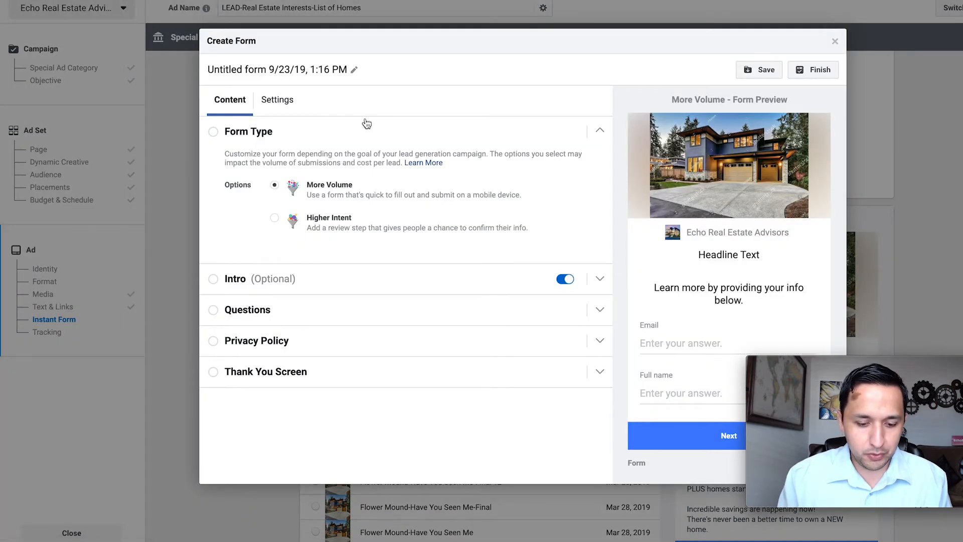
click(265, 69)
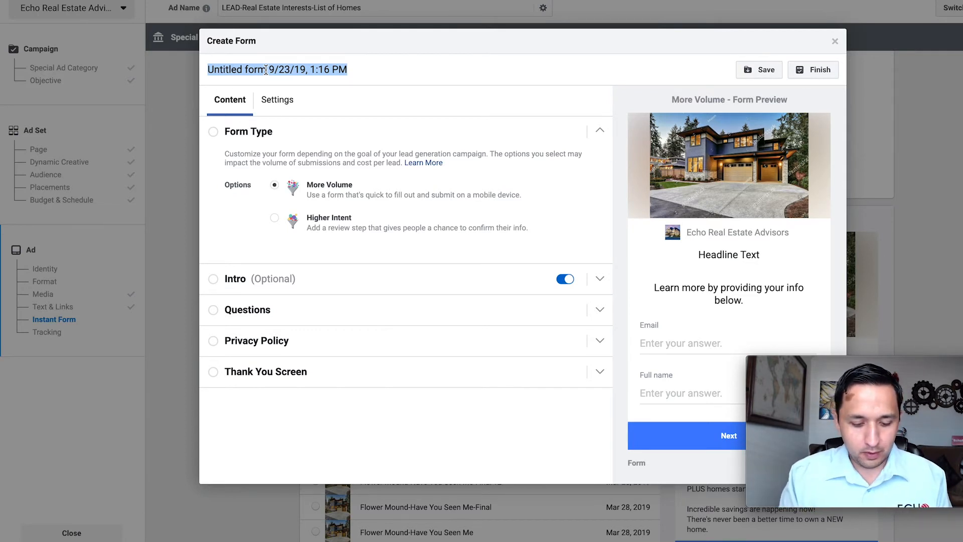
text(List of Homes - Test)
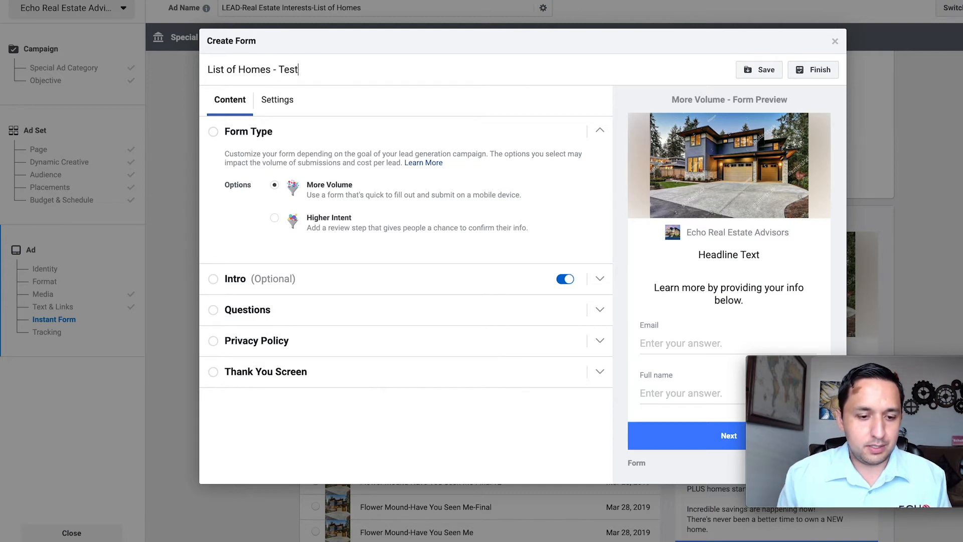
- Set the form's sharing to Open, and check its field IDs and tracking parameters
click(276, 103)
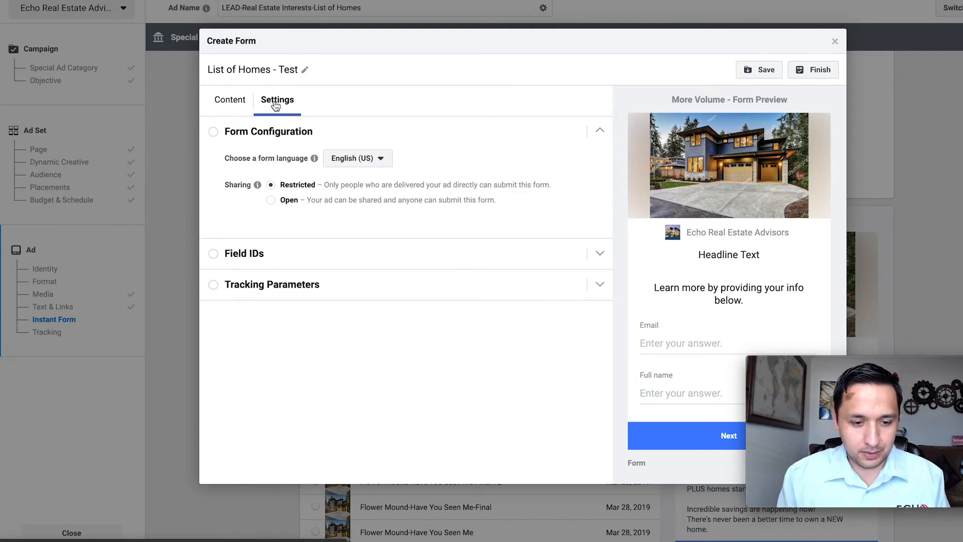
click(272, 202)
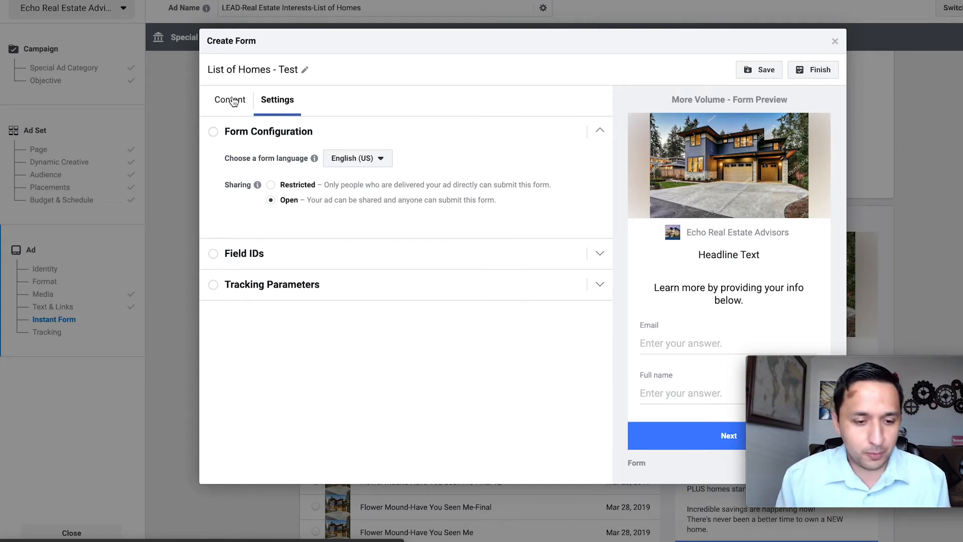
click(254, 252)
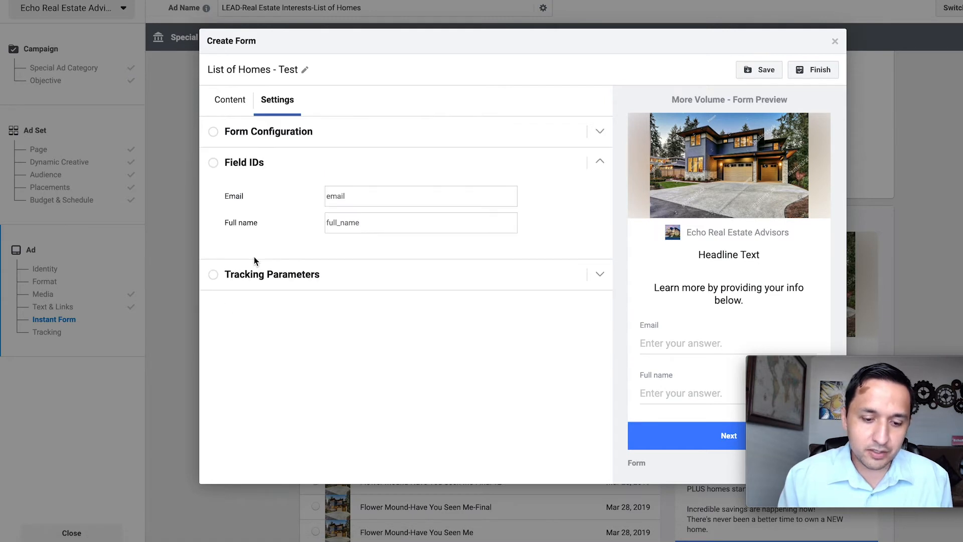
click(275, 273)
click(261, 194)
click(228, 103)
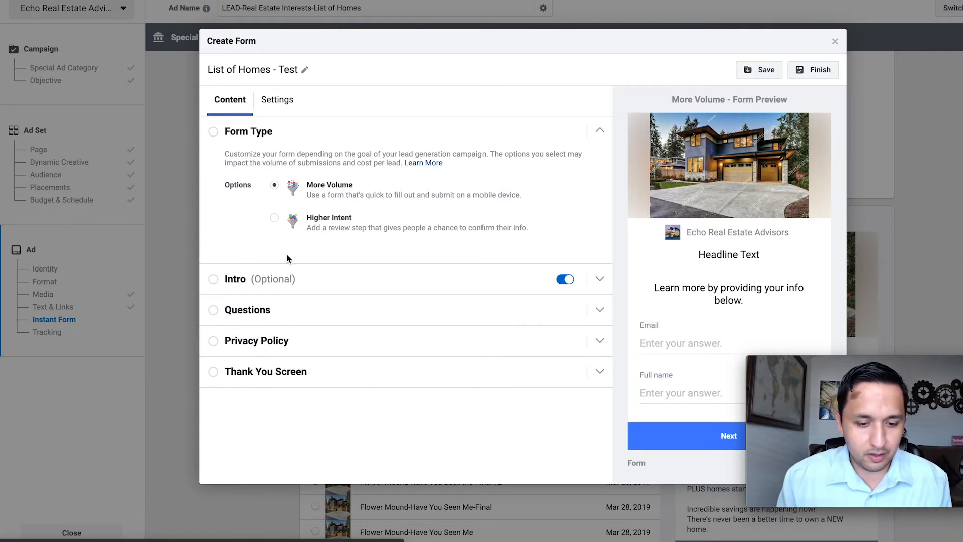
- Fill the form intro's paragraph text with the copied ad text, from "Finding the right home" to "Access Now {LINK}"
click(257, 280)
click(330, 190)
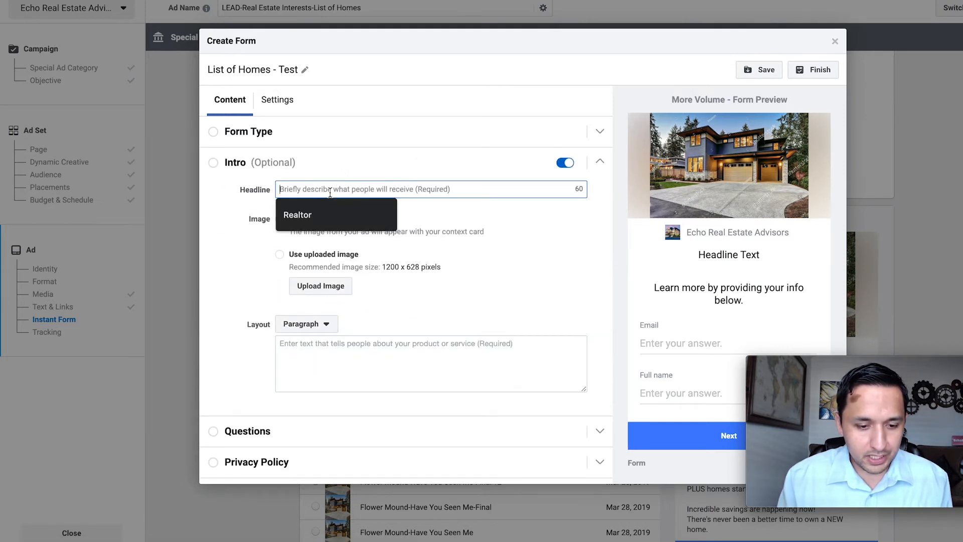
click(370, 167)
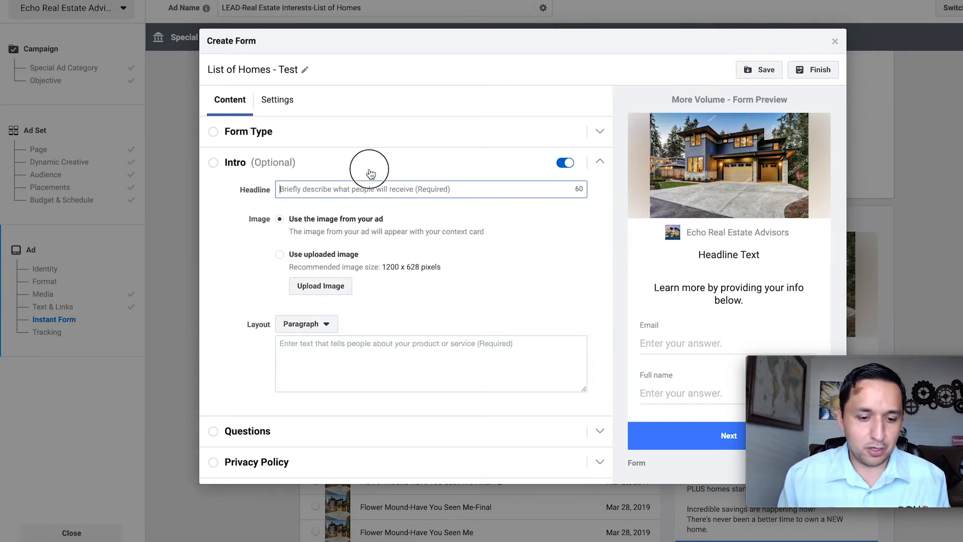
click(289, 162)
click(309, 189)
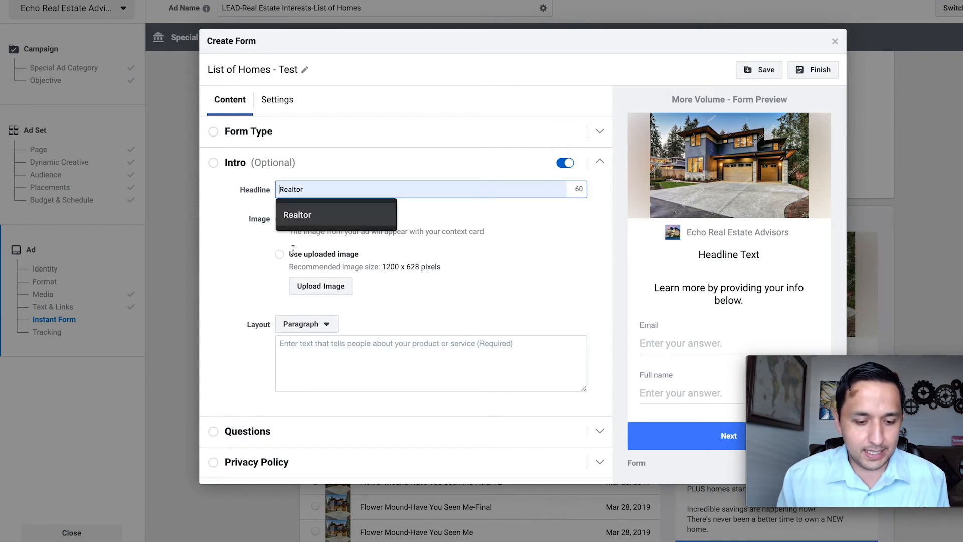
click(312, 360)
key(ctrl+v)
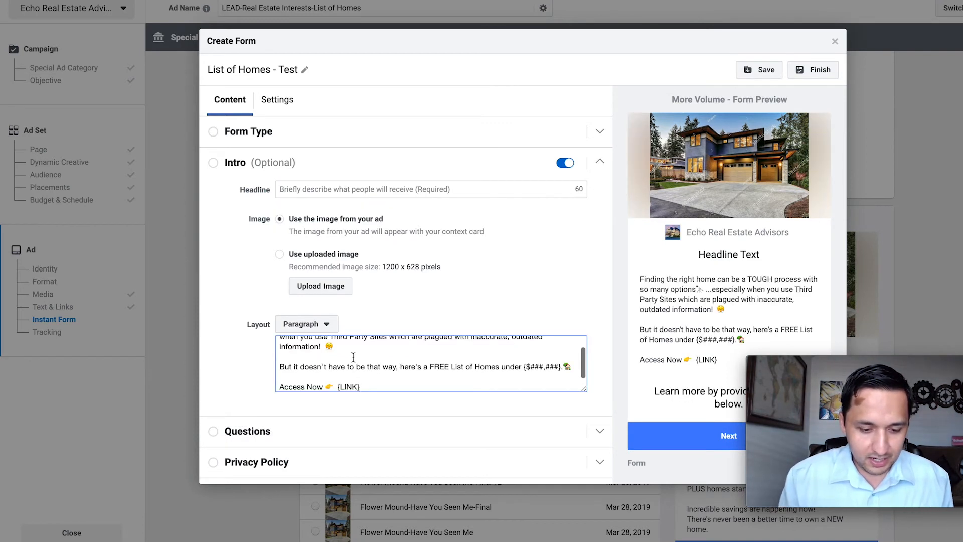
- Remove the emojis after "Access Now" and after "outdated information!" from the intro paragraph
scroll(336, 380, down, 1)
click(336, 380)
key(BackSpace)
key(BackSpace)
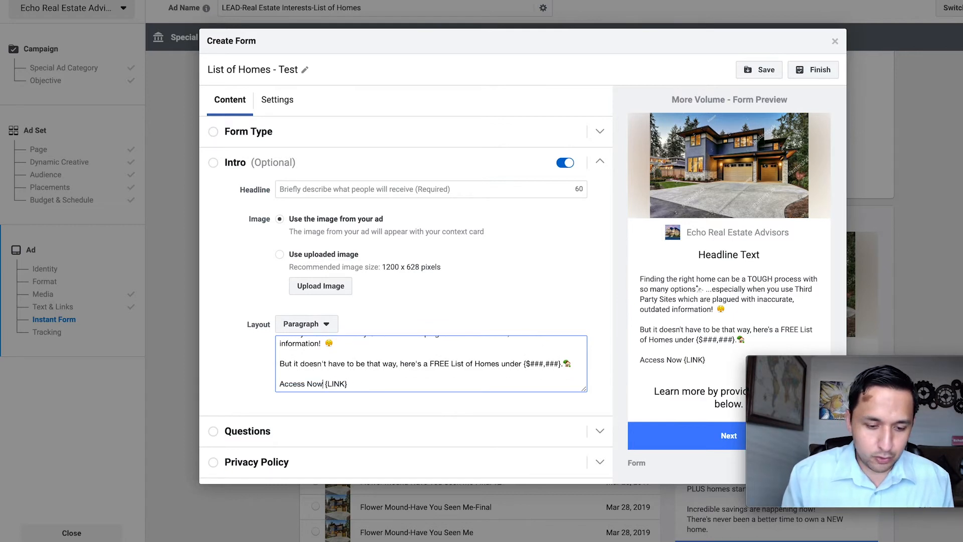
click(336, 343)
key(BackSpace)
key(BackSpace)
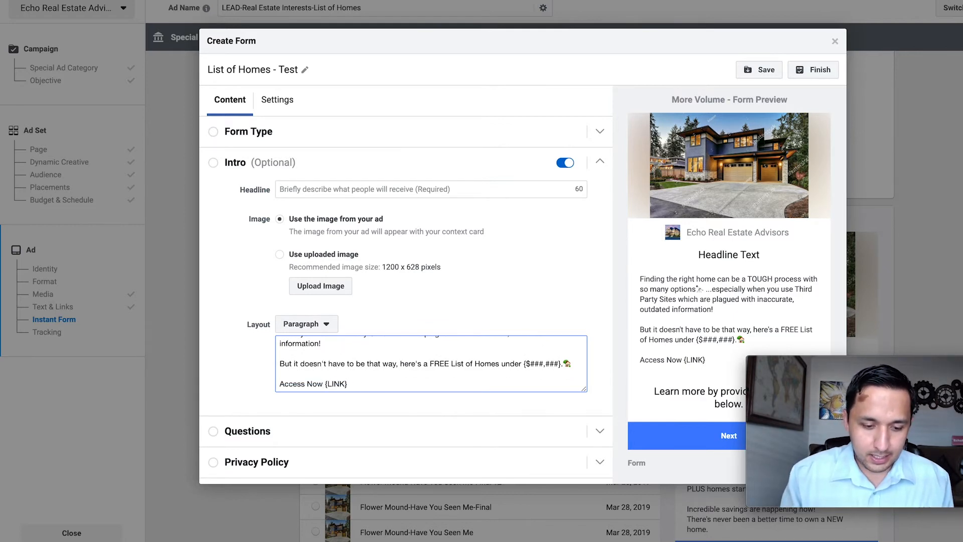
- Shorten "options" and its emoji to "option" in the intro paragraph, and remove the house emoji after "{$###,###}."
scroll(431, 364, up, 1)
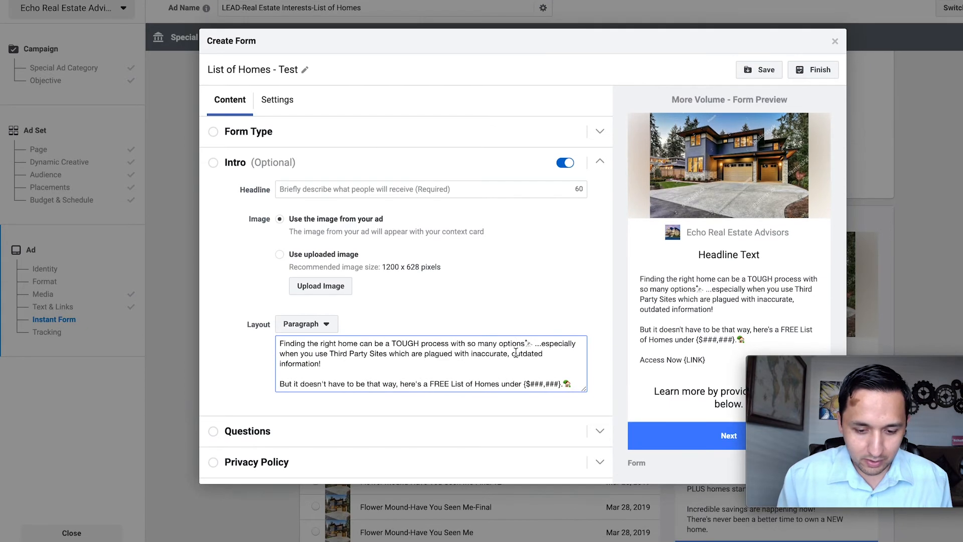
click(533, 345)
key(BackSpace)
key(BackSpace)
key(BackSpace)
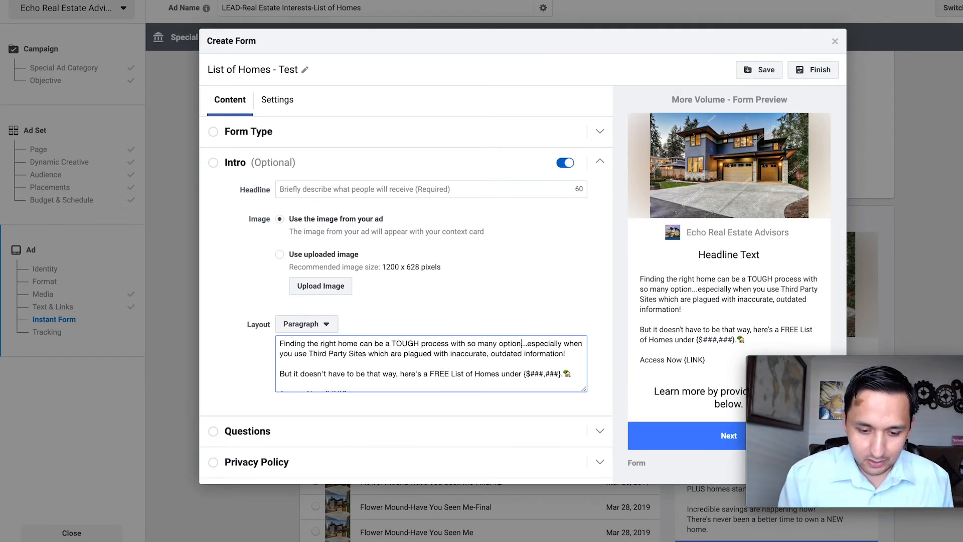
click(574, 365)
click(575, 373)
key(BackSpace)
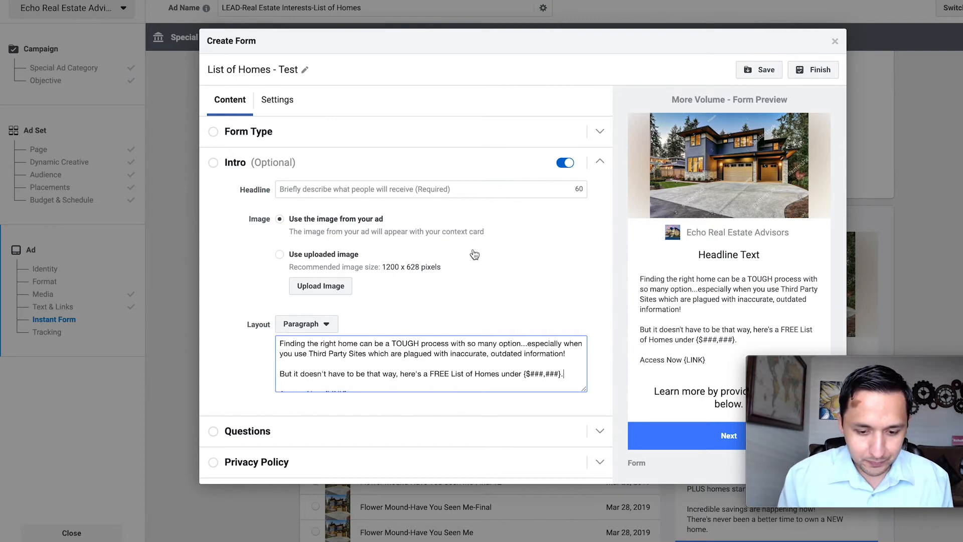
- Set the form intro's headline to "List of Homes"
click(360, 190)
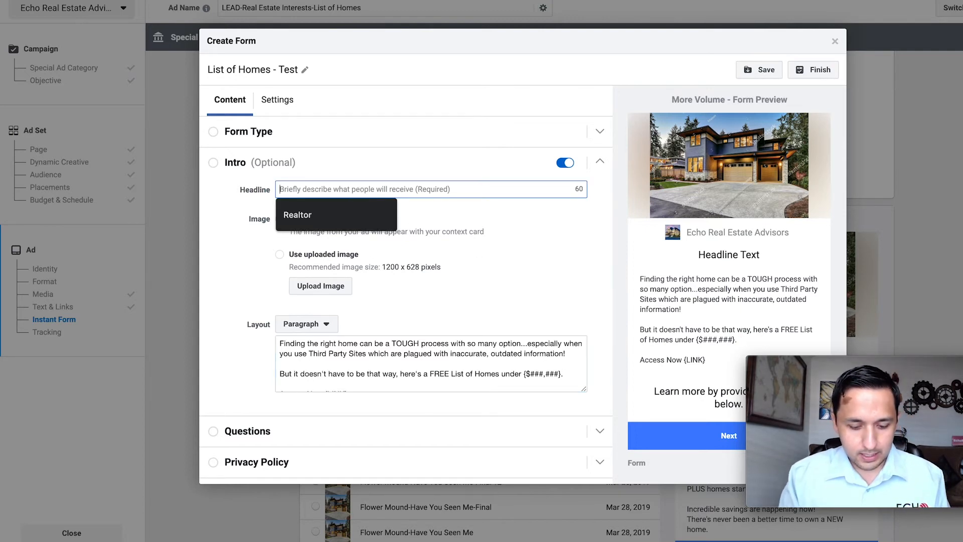
text(List of Homes)
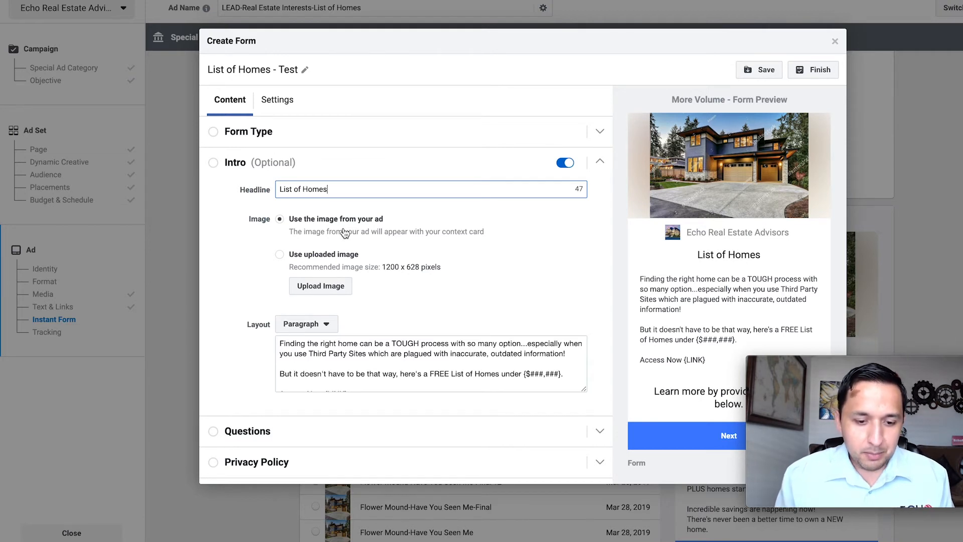
- Add a Phone number question to the form and order the questions as Full name, Email, Phone number
scroll(345, 233, down, 1)
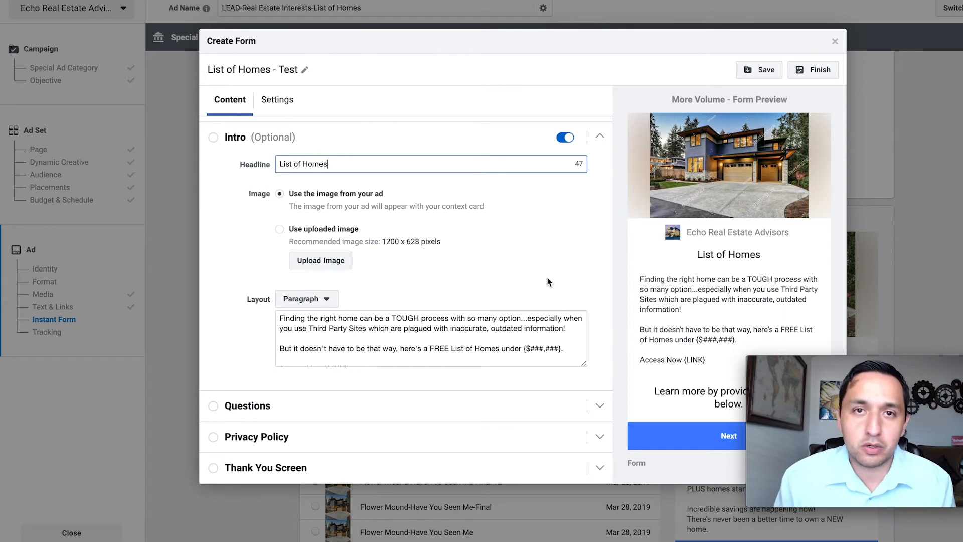
click(266, 407)
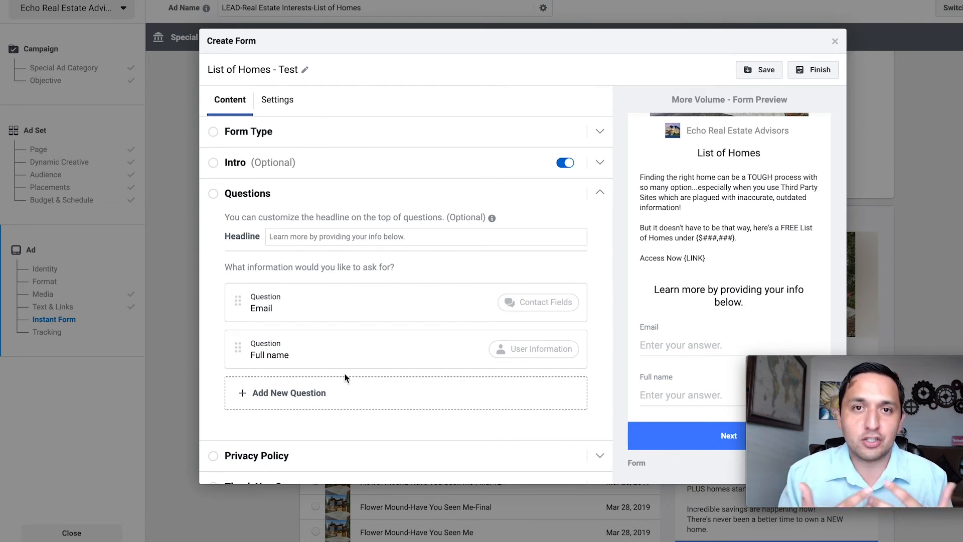
click(279, 395)
mouse_move(288, 346)
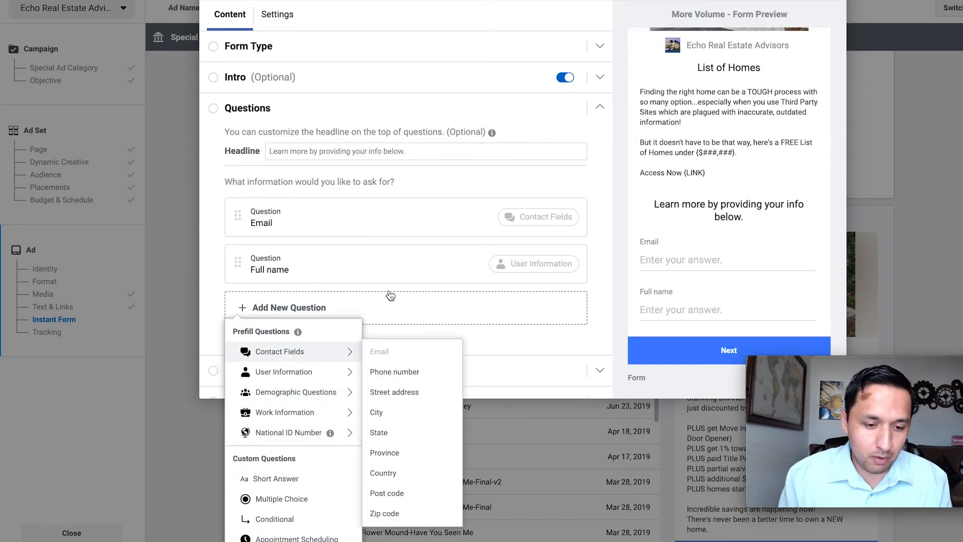
click(401, 372)
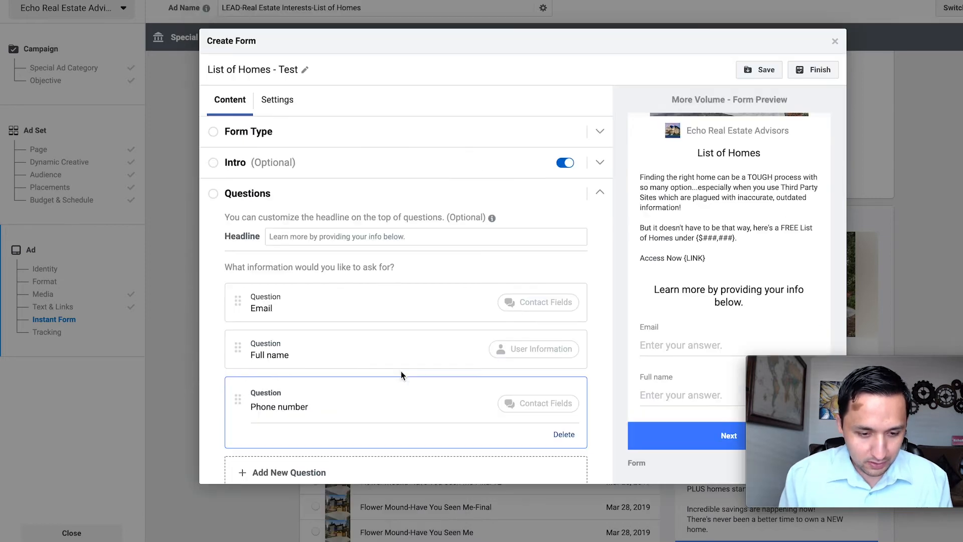
drag(243, 401, 239, 346)
drag(237, 428, 239, 290)
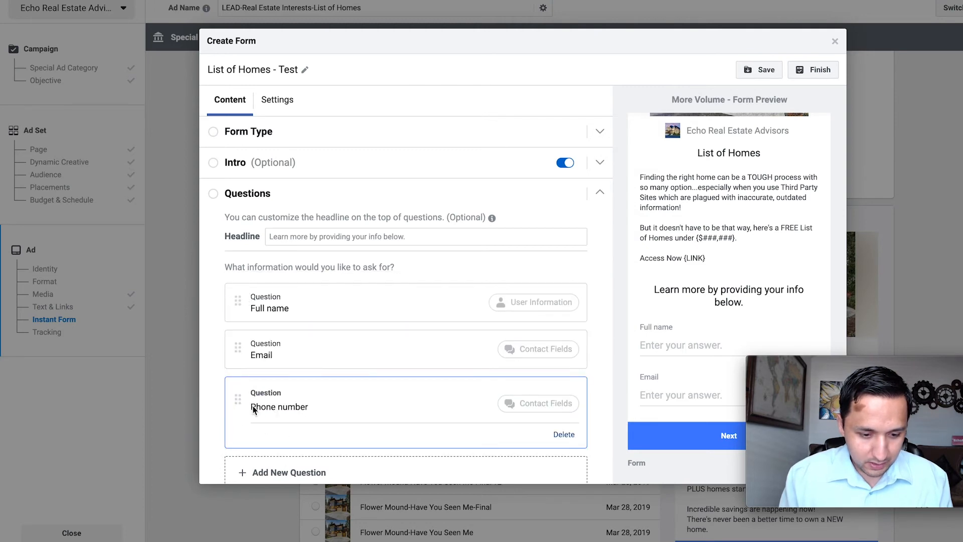
- Examine the other prefill and custom question types available for the form without adding one
scroll(344, 411, down, 3)
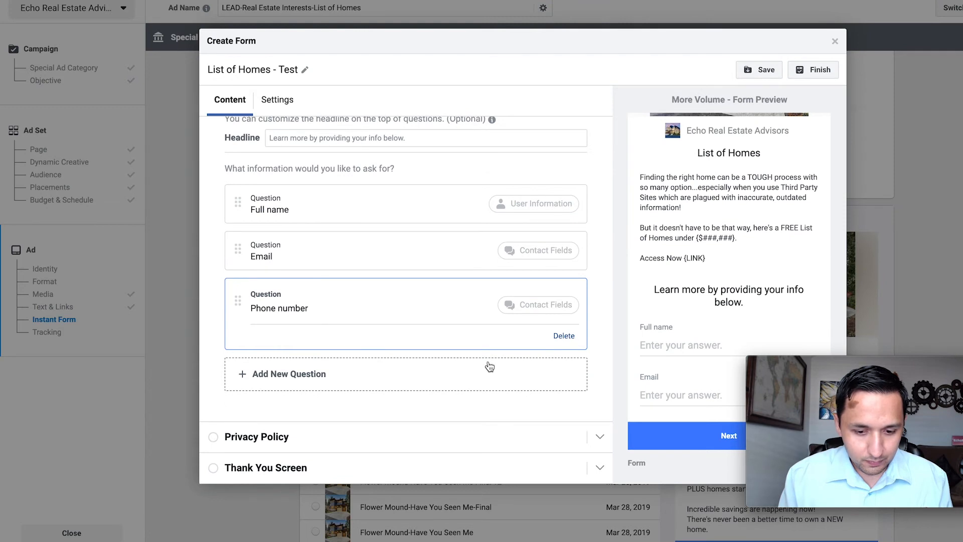
click(275, 372)
mouse_move(275, 377)
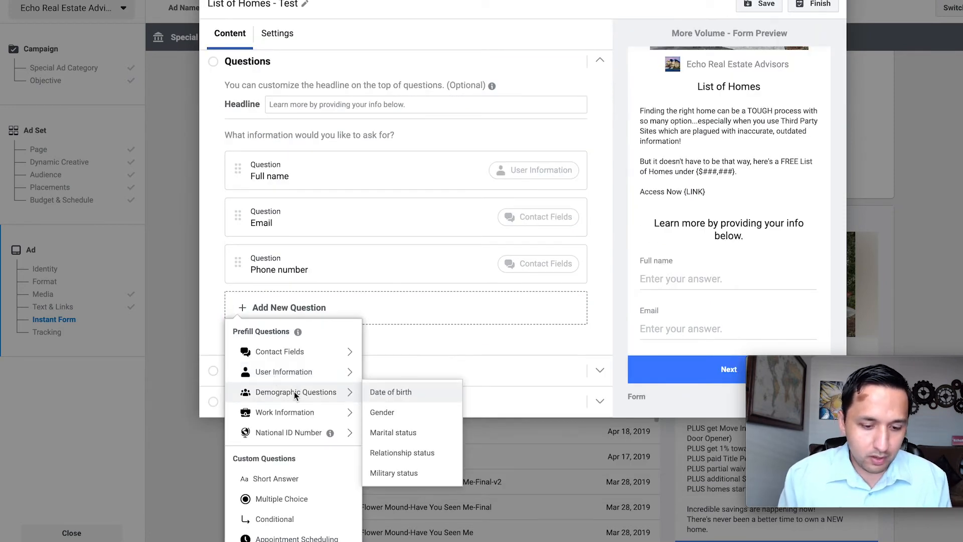
mouse_move(298, 430)
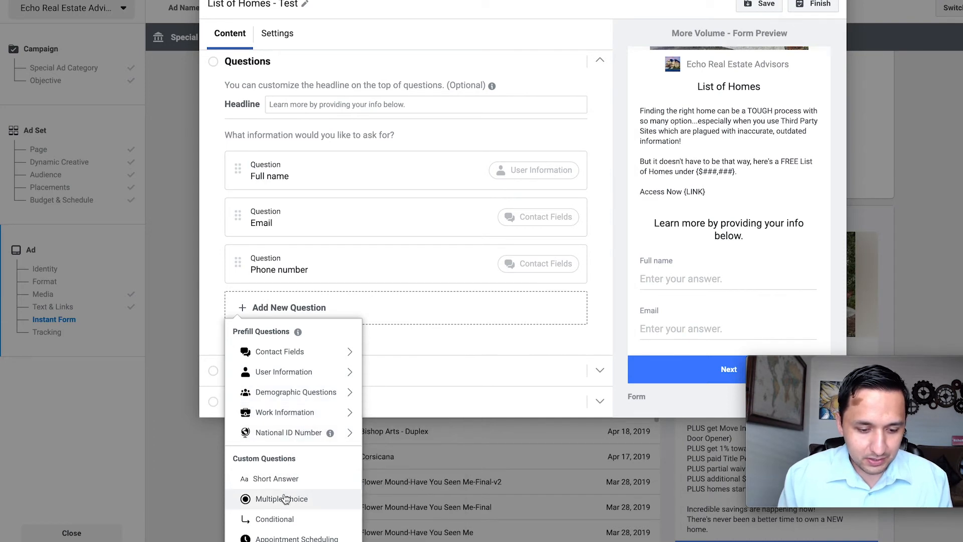
mouse_move(296, 353)
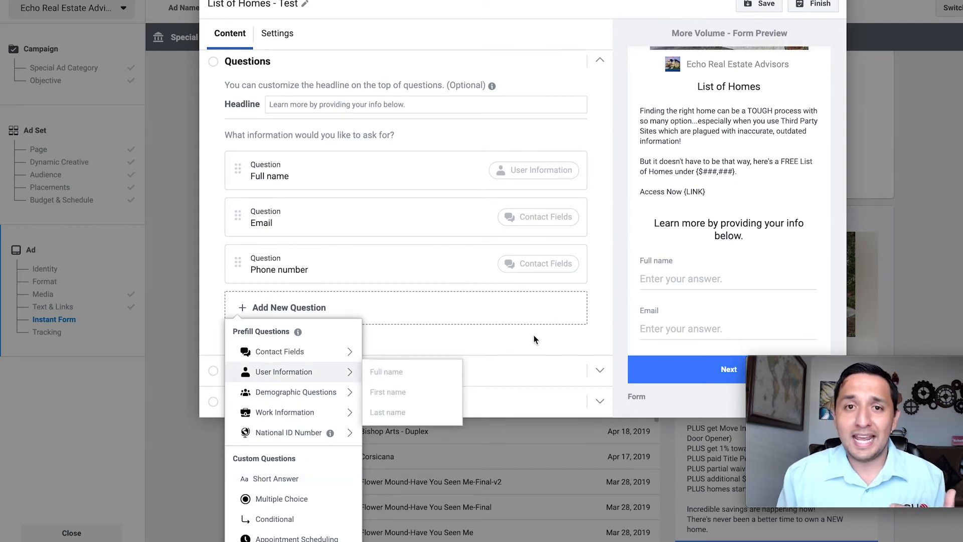
click(442, 298)
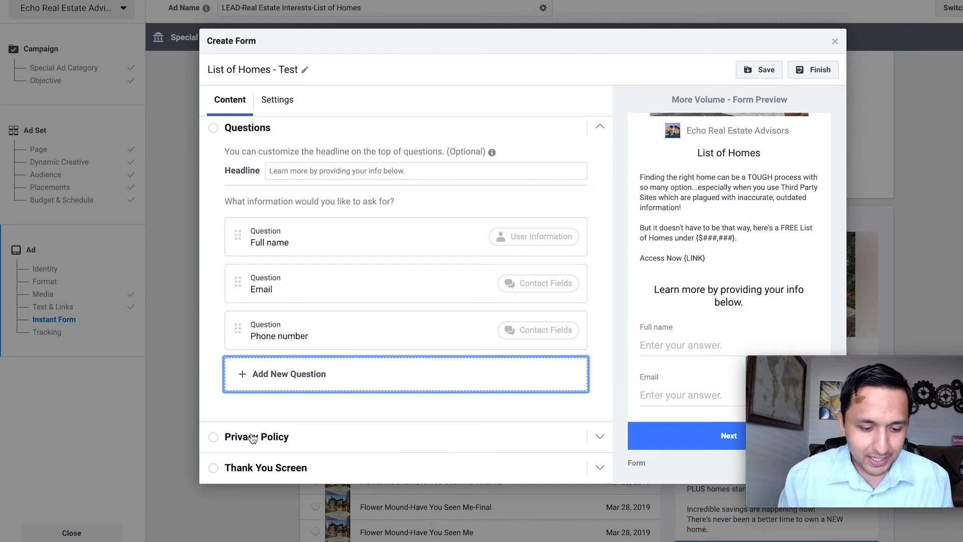
click(253, 437)
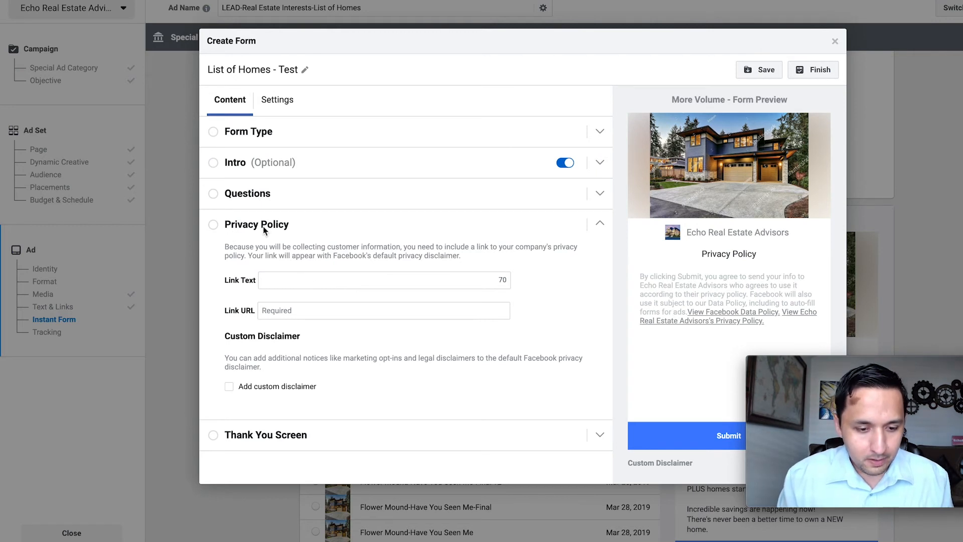
click(280, 282)
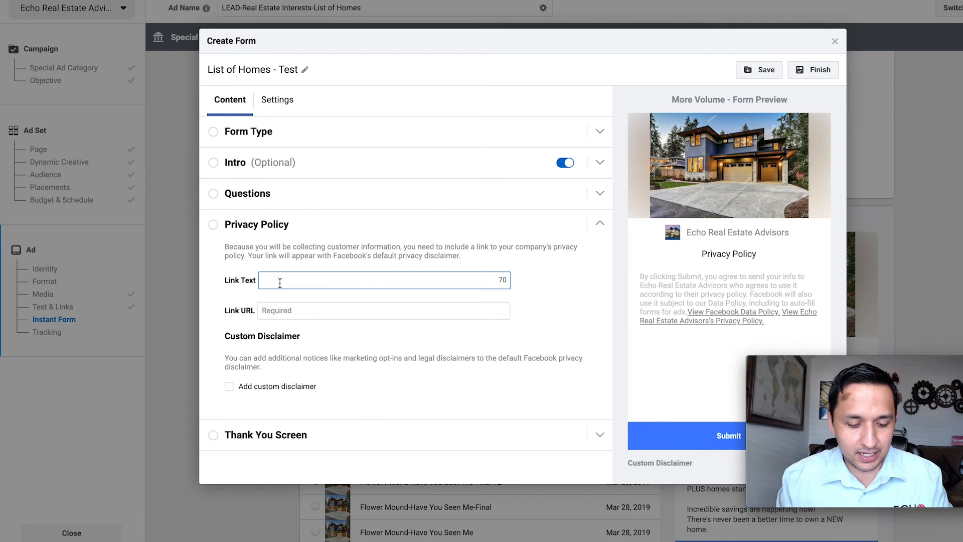
text(www.)
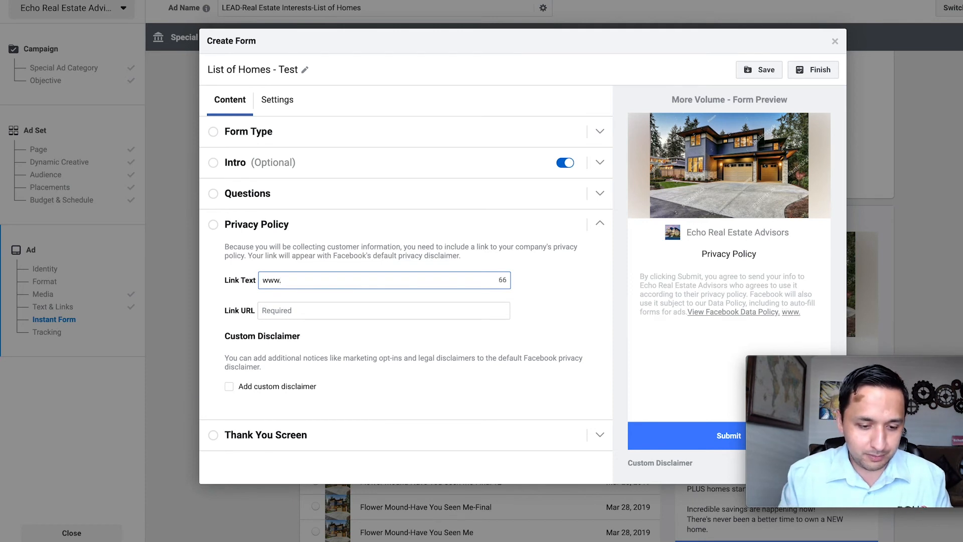
text(echorealadvi)
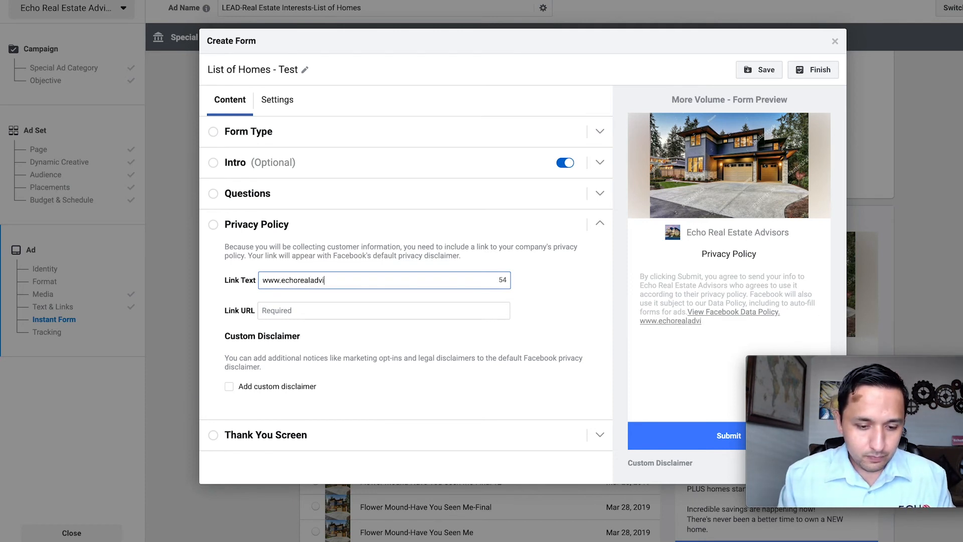
text(sors.com/privacy)
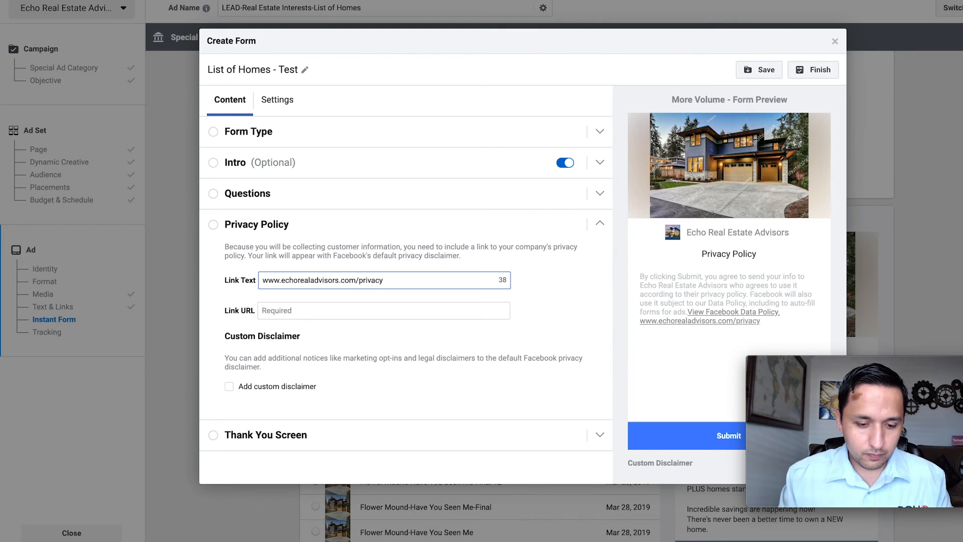
click(285, 311)
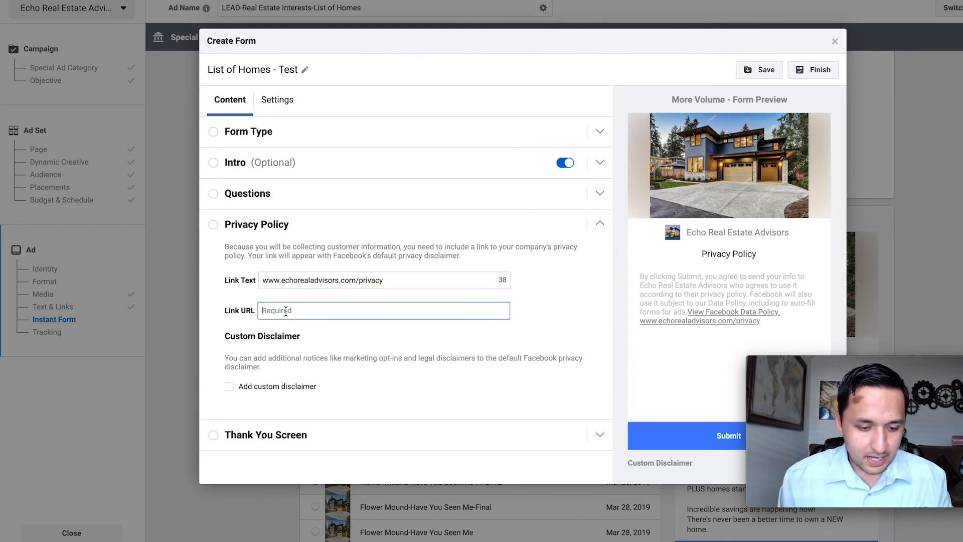
click(345, 279)
key(ctrl+a)
key(ctrl+c)
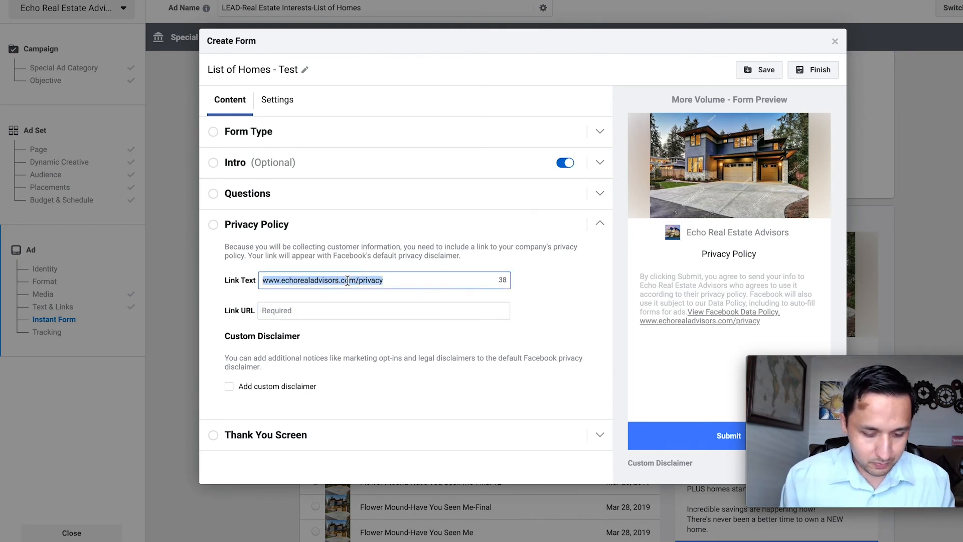
click(317, 309)
key(ctrl+v)
- Replace the privacy policy's link text with "Privacy Policy"
click(318, 282)
key(ctrl+a)
key(BackSpace)
text(PRiva)
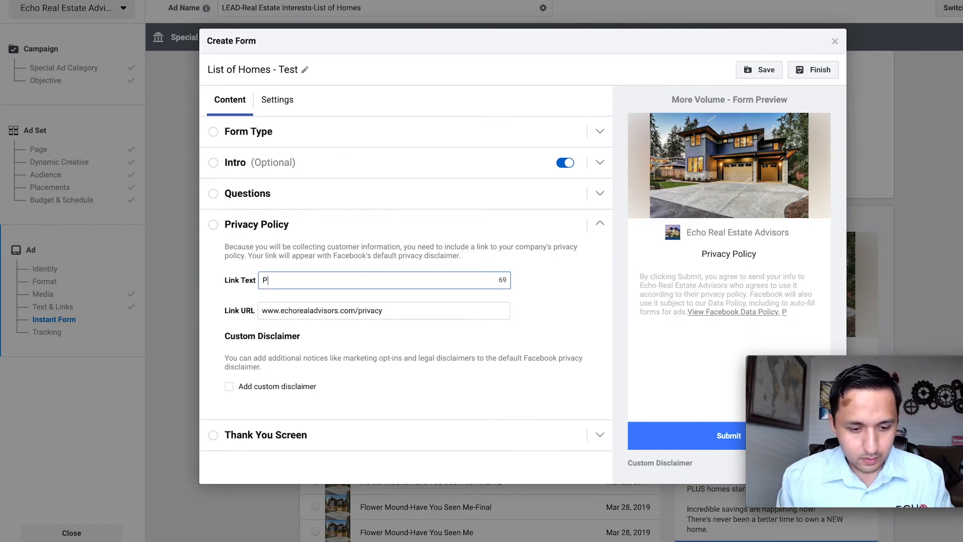
key(BackSpace)
key(BackSpace)
key(BackSpace)
key(BackSpace)
text(rivacy)
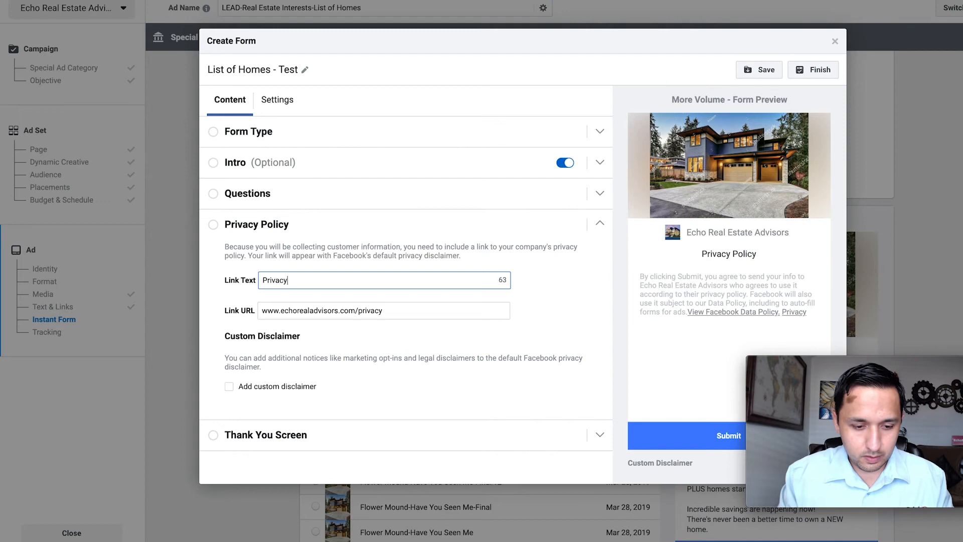
text( Policy)
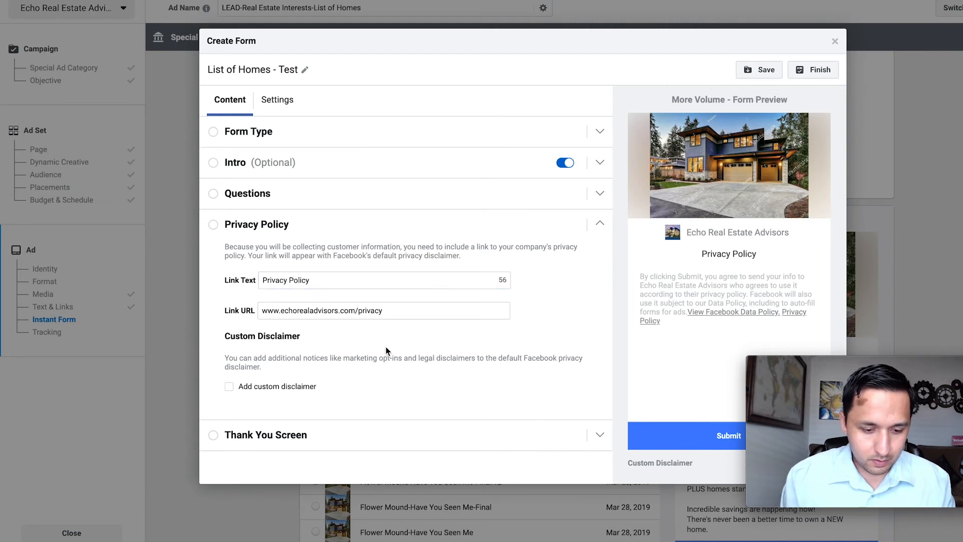
click(289, 433)
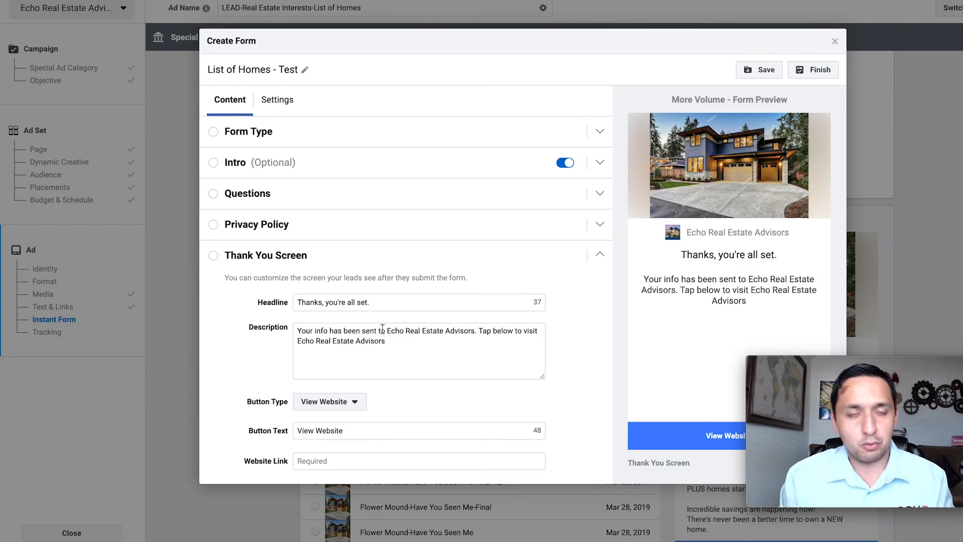
click(270, 224)
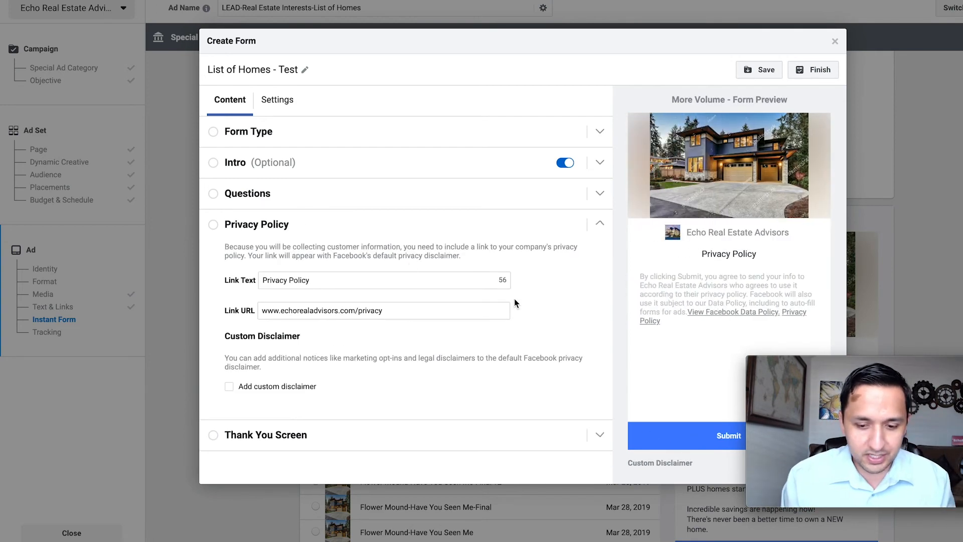
click(247, 195)
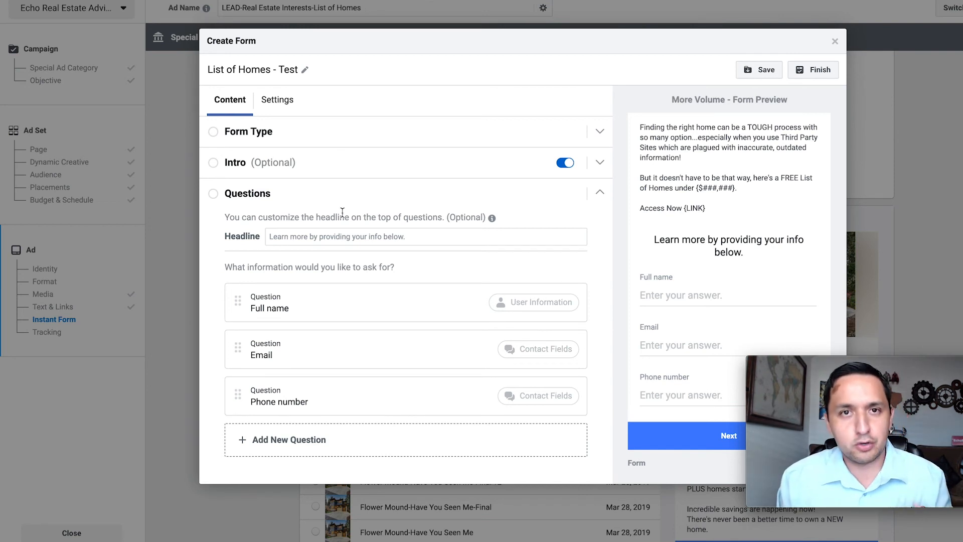
scroll(342, 212, down, 2)
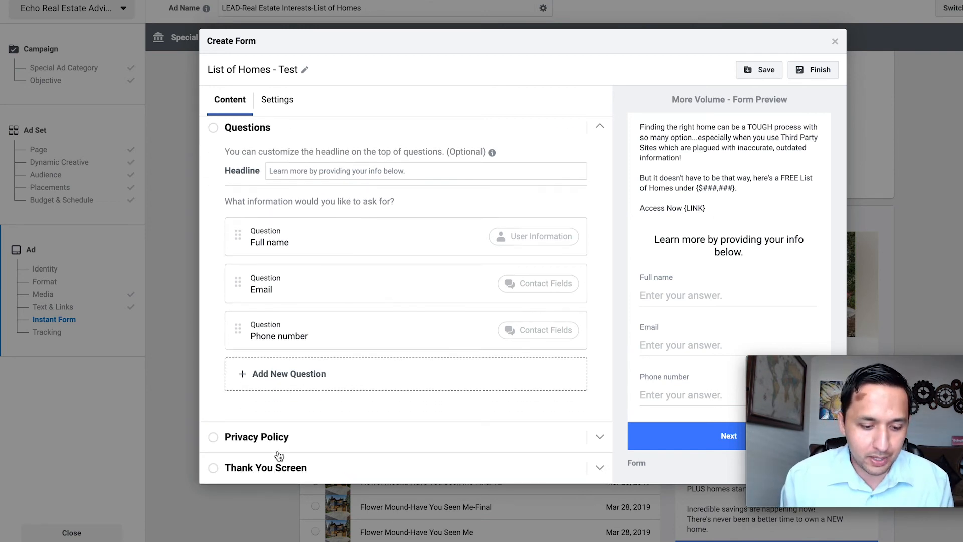
- Remove the sentence "Tap below to visit Echo Real Estate Advisors" from the thank-you screen's description
click(270, 464)
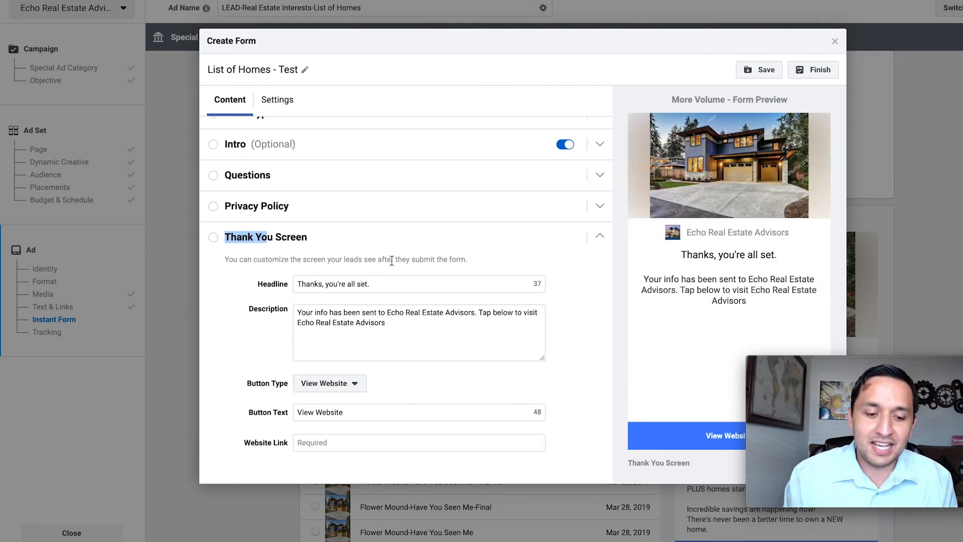
click(396, 342)
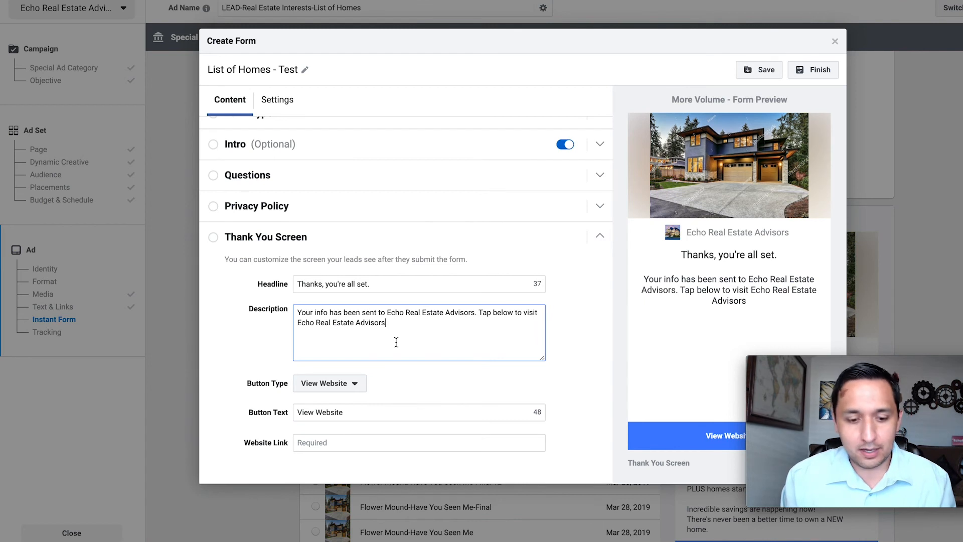
triple_click(344, 282)
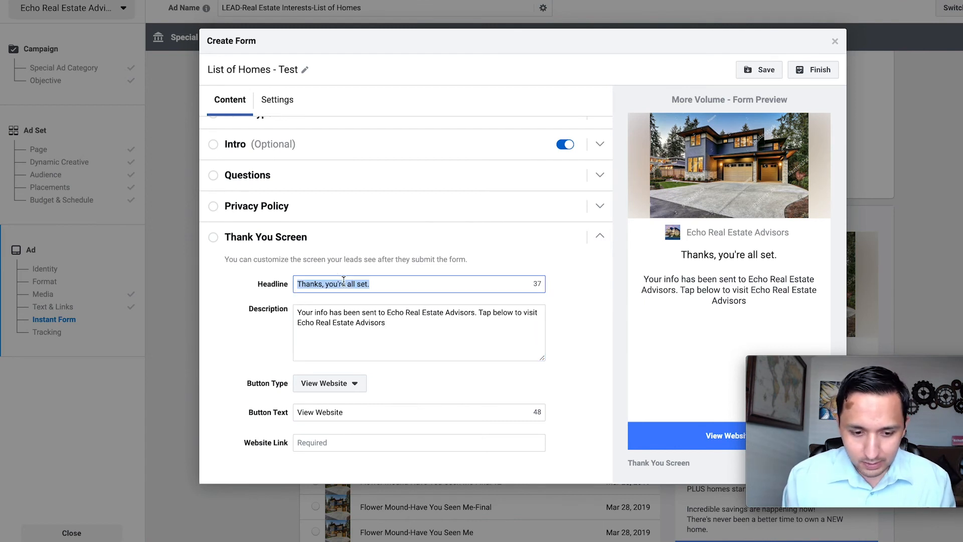
click(394, 322)
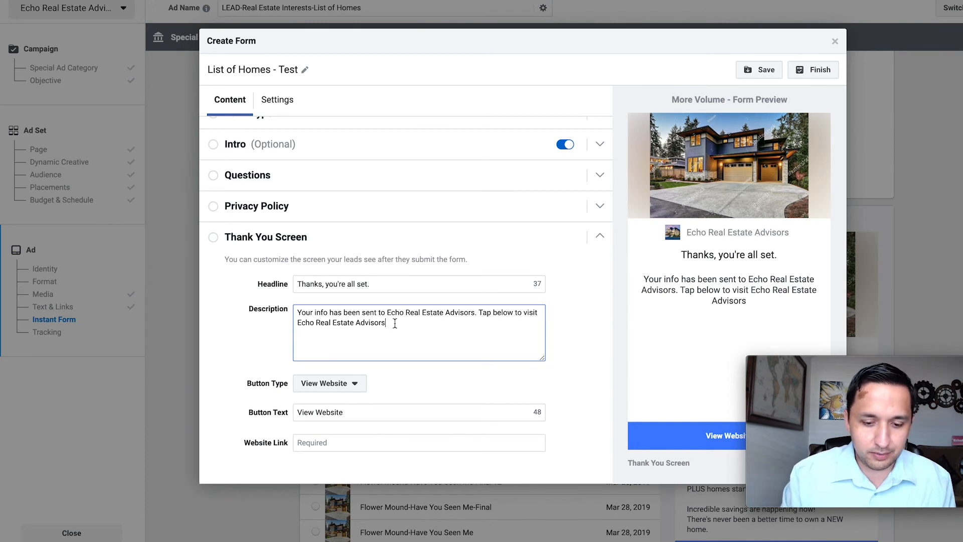
drag(395, 323, 479, 313)
key(BackSpace)
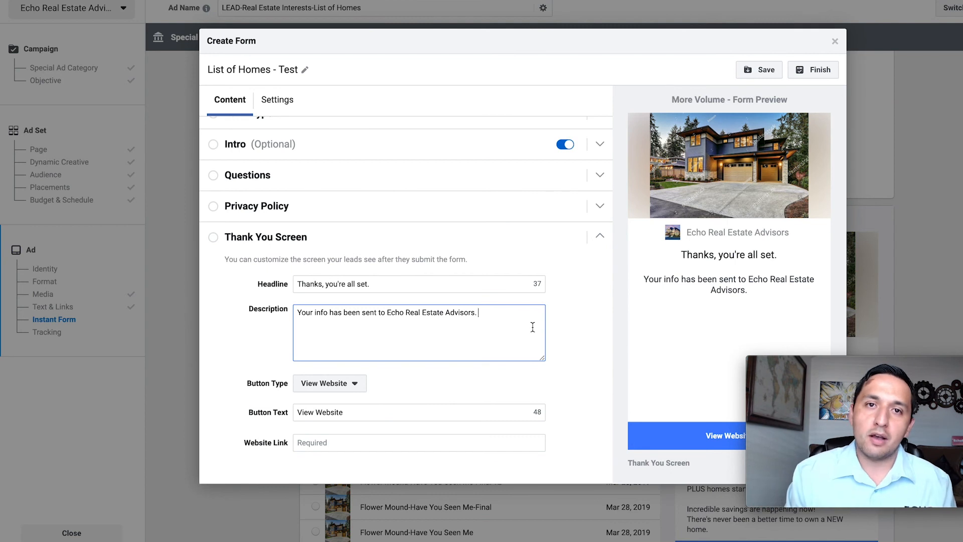
- Reword the thank-you screen's description to "Your info has been received. Check your email."
triple_click(341, 312)
click(481, 314)
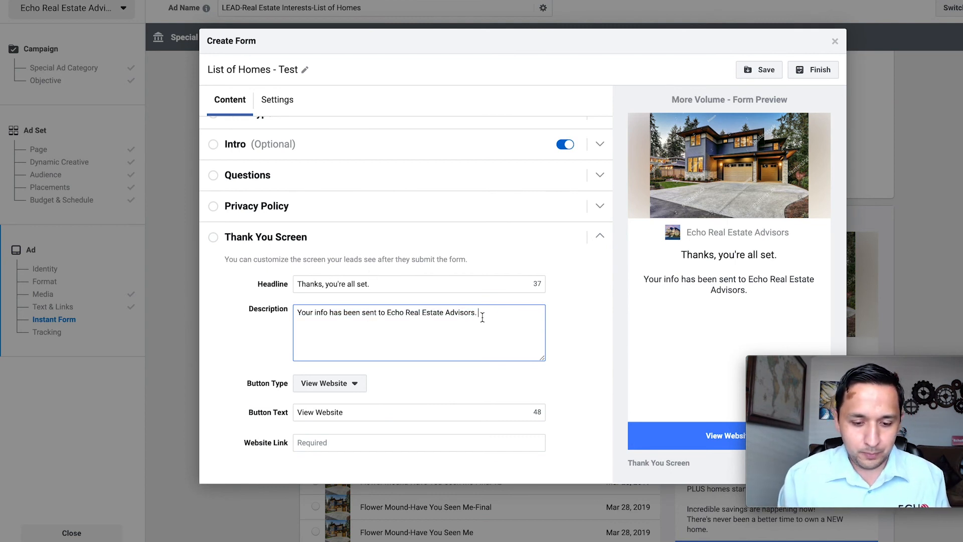
triple_click(353, 312)
click(353, 312)
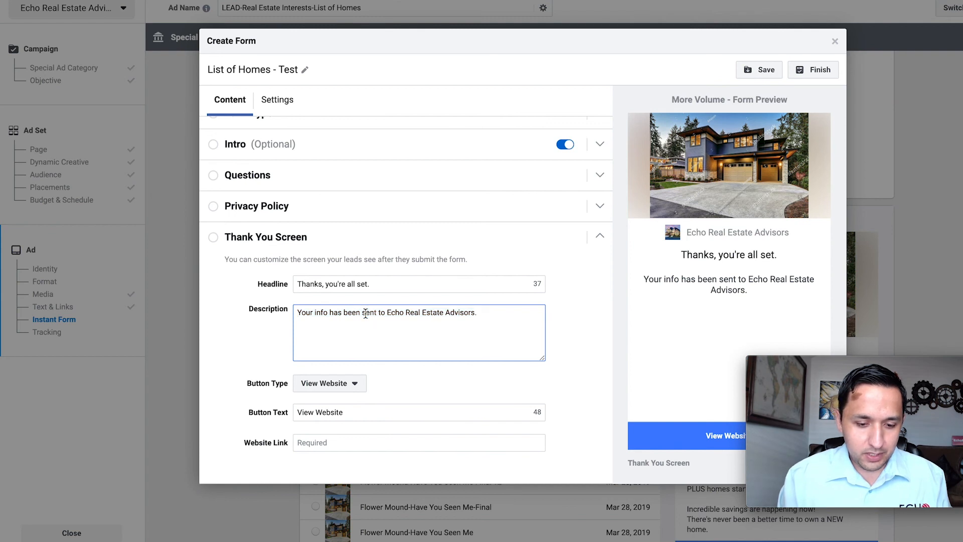
drag(362, 312, 480, 315)
text(receiv)
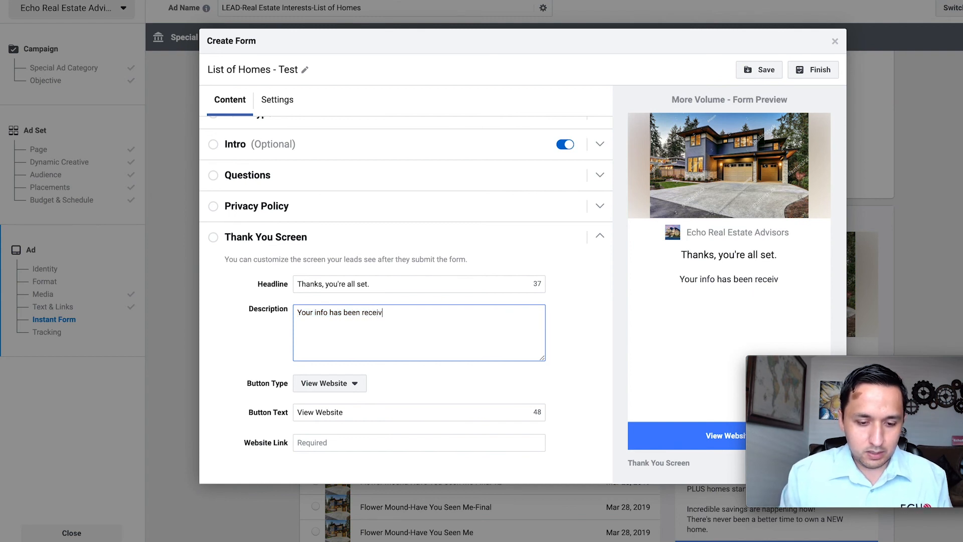
text(ed.  Check your email.)
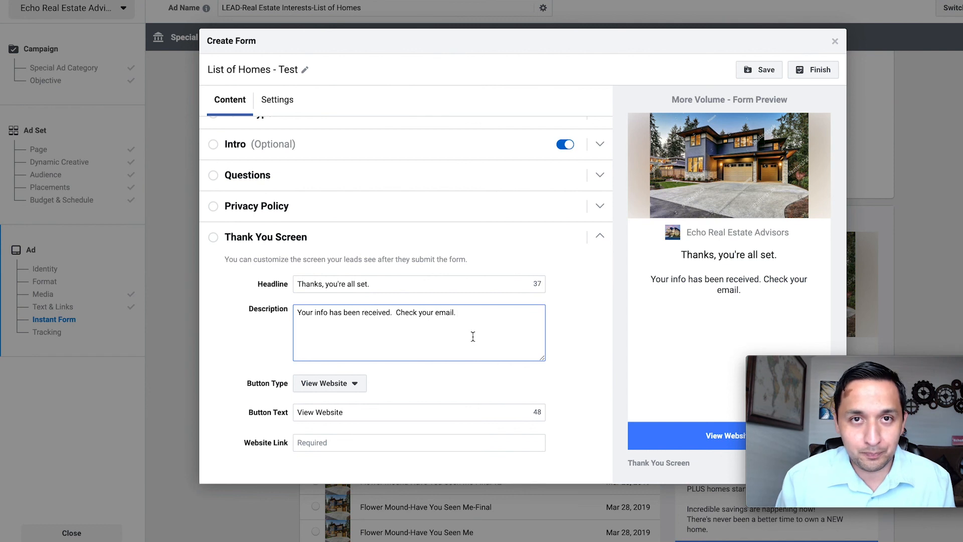
click(381, 443)
text(www.e)
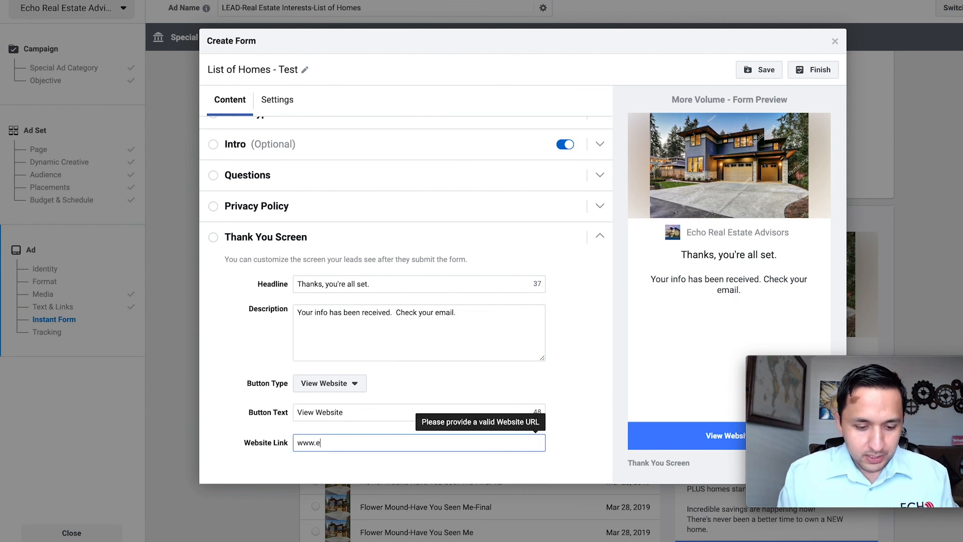
text(chorealadivsor)
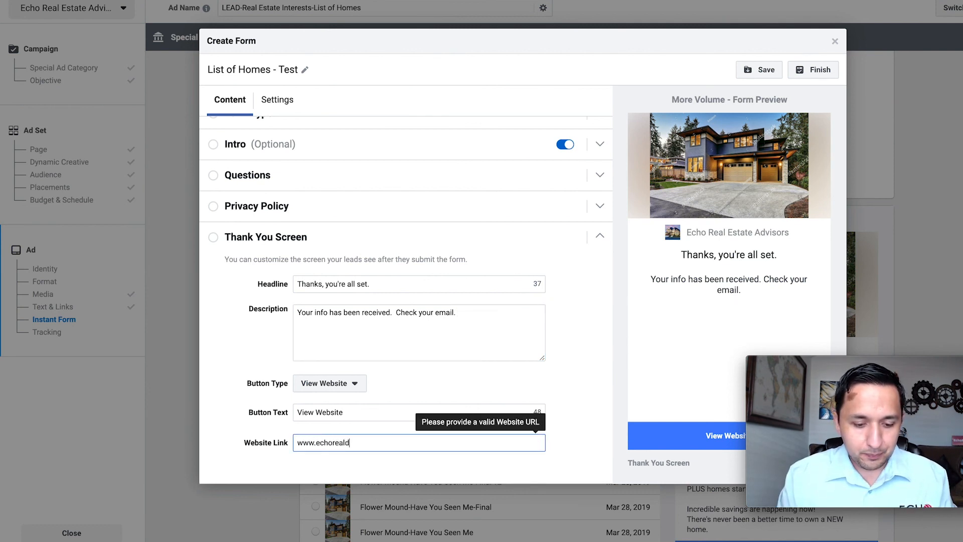
key(BackSpace)
key(BackSpace)
key(BackSpace)
key(BackSpace)
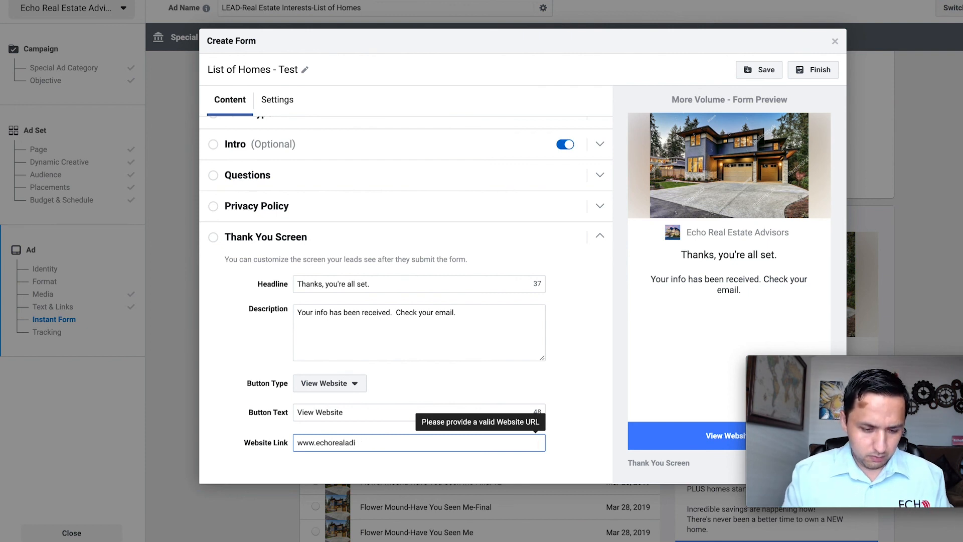
text(visors.com)
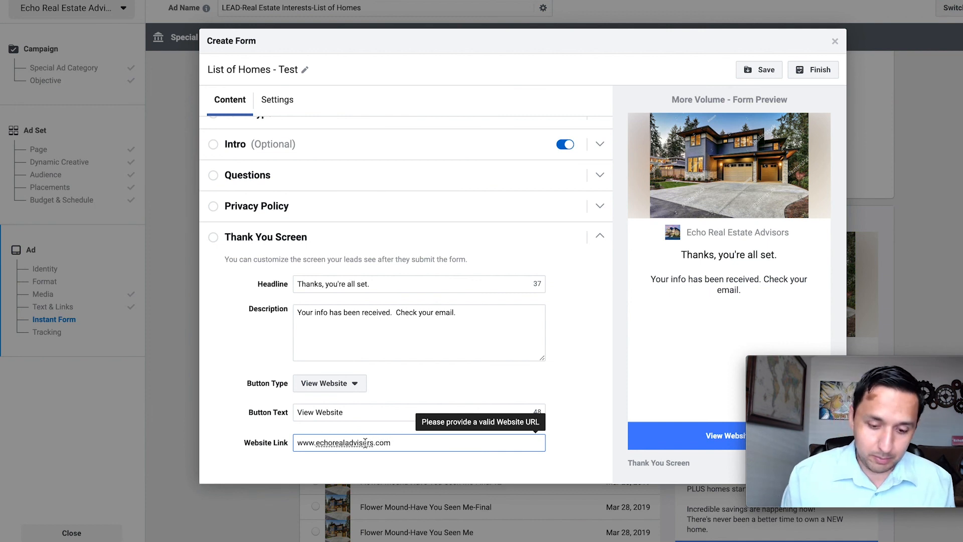
click(578, 436)
- Finish the "List of Homes - Test" form for use in the ad and go to the ad's tracking settings
click(760, 71)
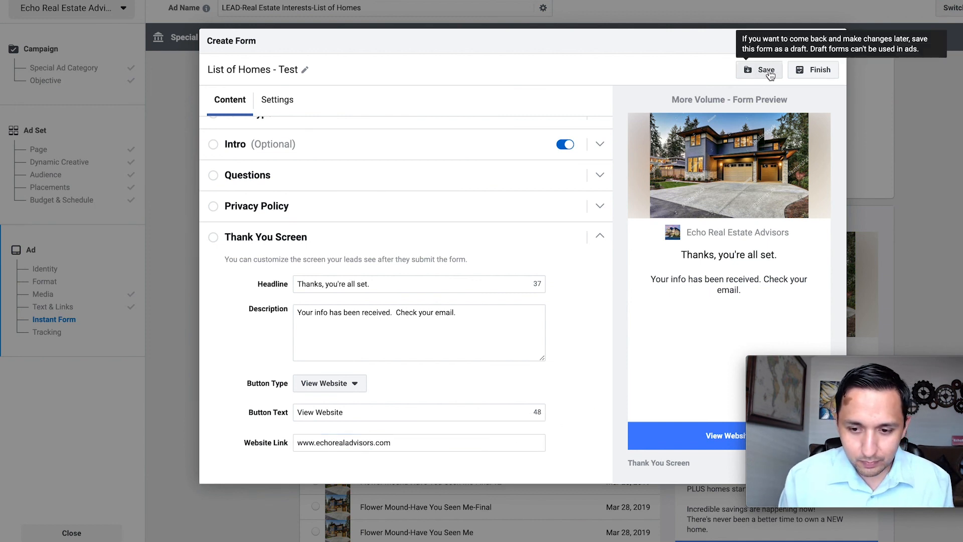
click(797, 73)
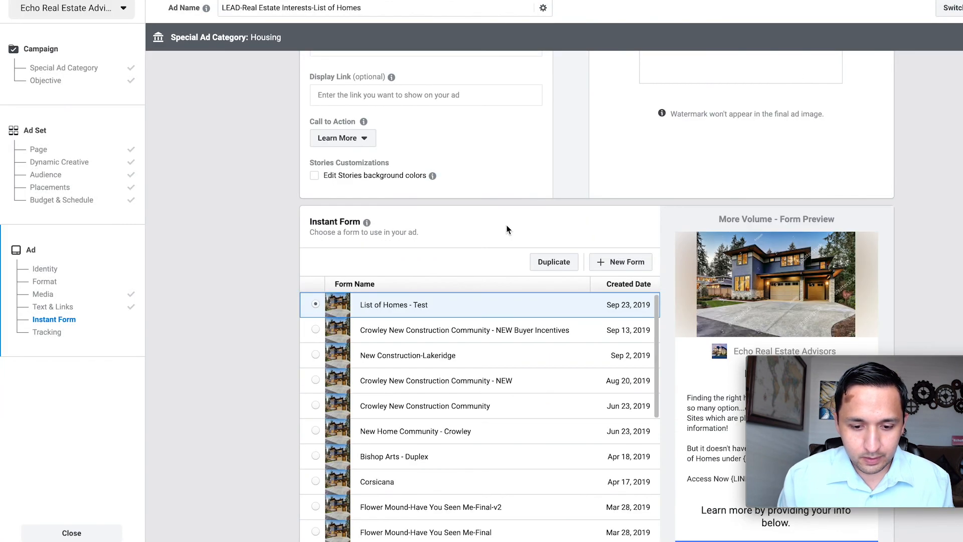
scroll(371, 303, down, 15)
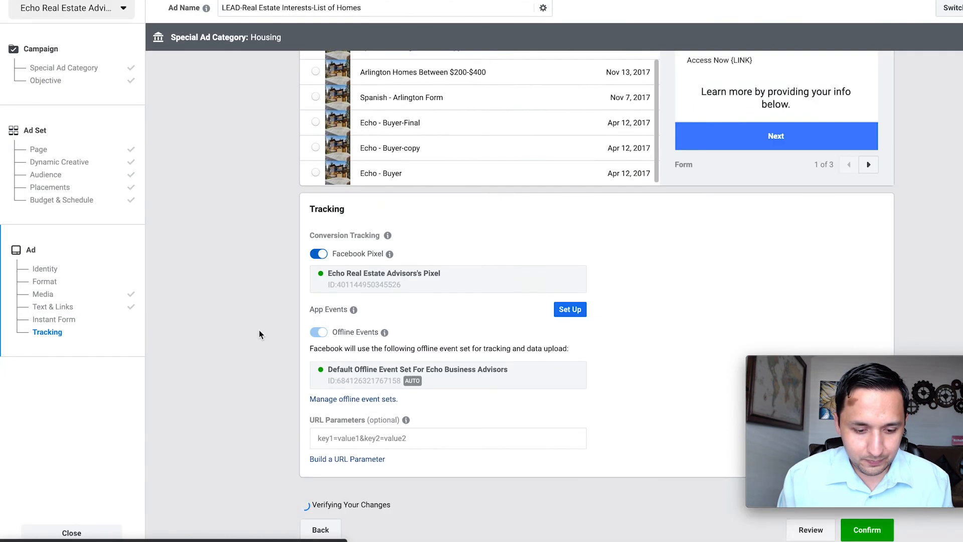